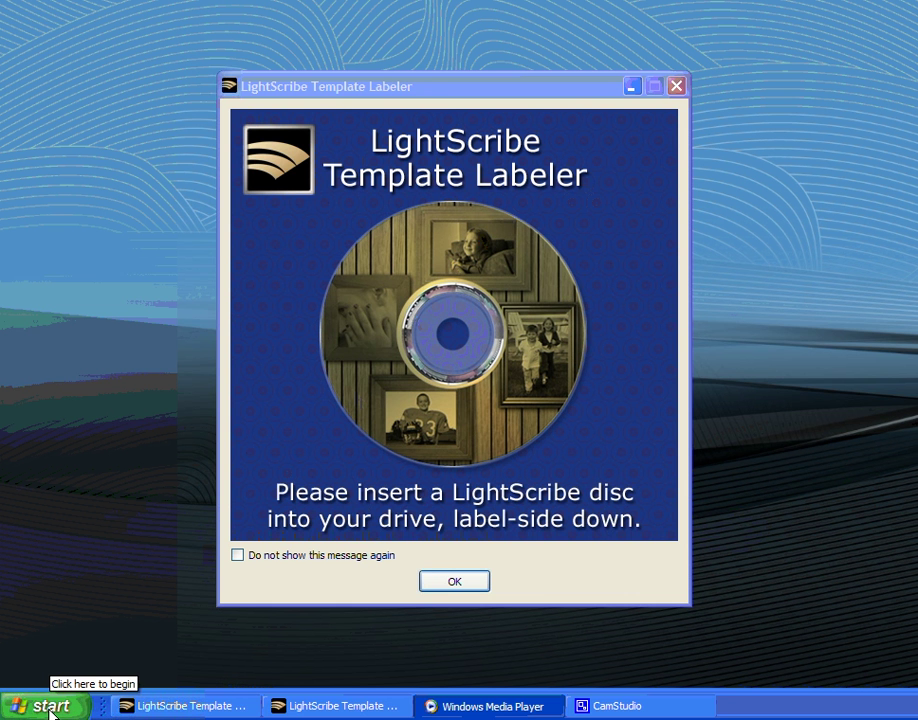
# Drag a Template Labeler shortcut from the Start menu's LightScribe Direct Disc Labeling folder to the desktop.
pyautogui.click(50, 707)
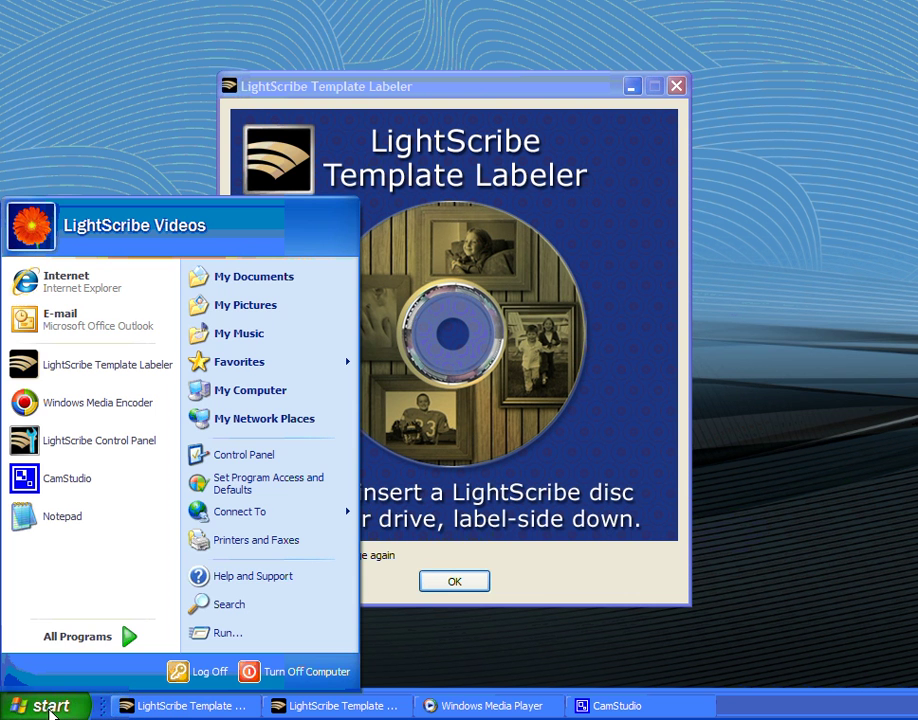
pyautogui.click(76, 645)
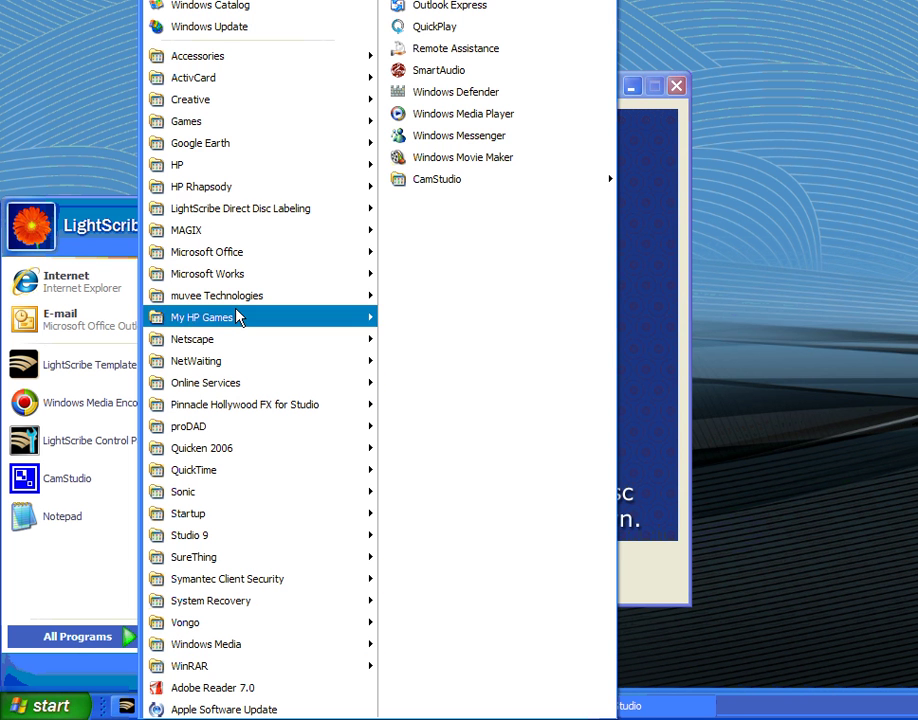
pyautogui.moveTo(254, 214)
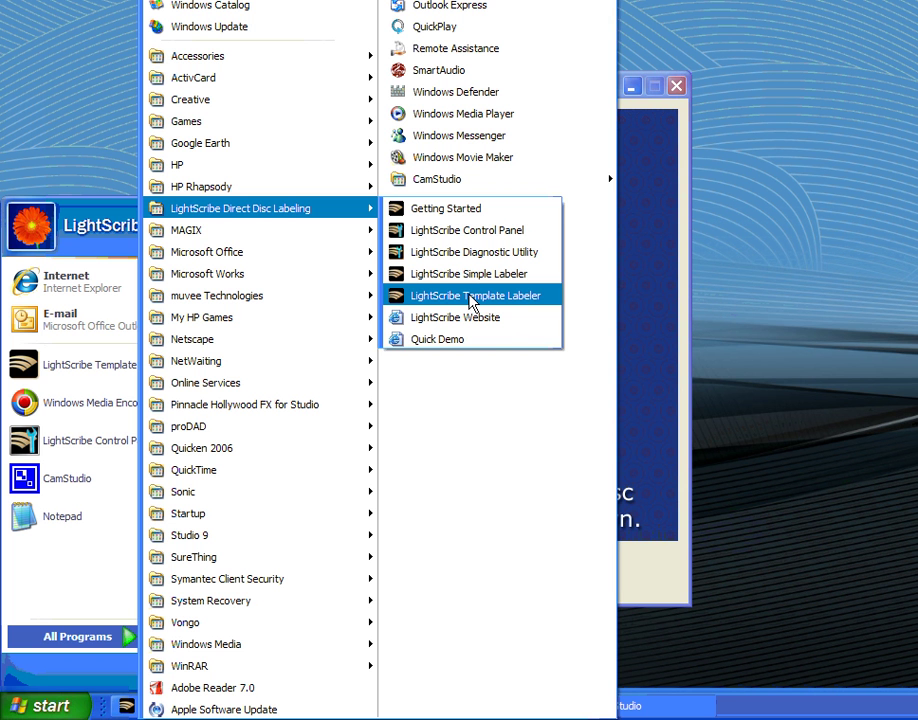
pyautogui.moveTo(472, 300); pyautogui.dragTo(80, 155)
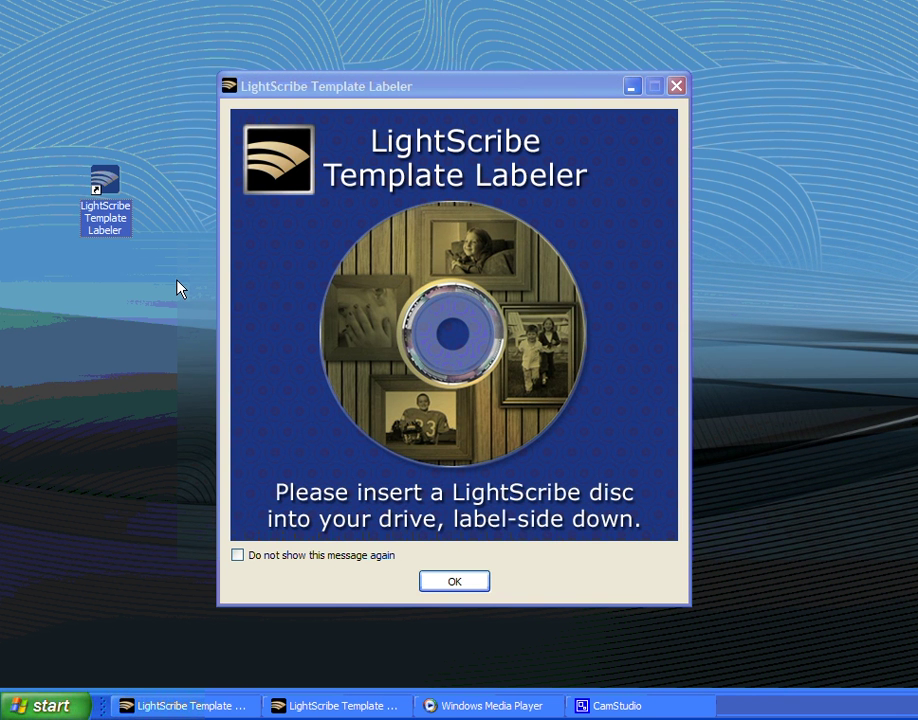
# Browse the Templates list and choose the torn-paper template with two photo spaces and a caption strip.
pyautogui.click(343, 709)
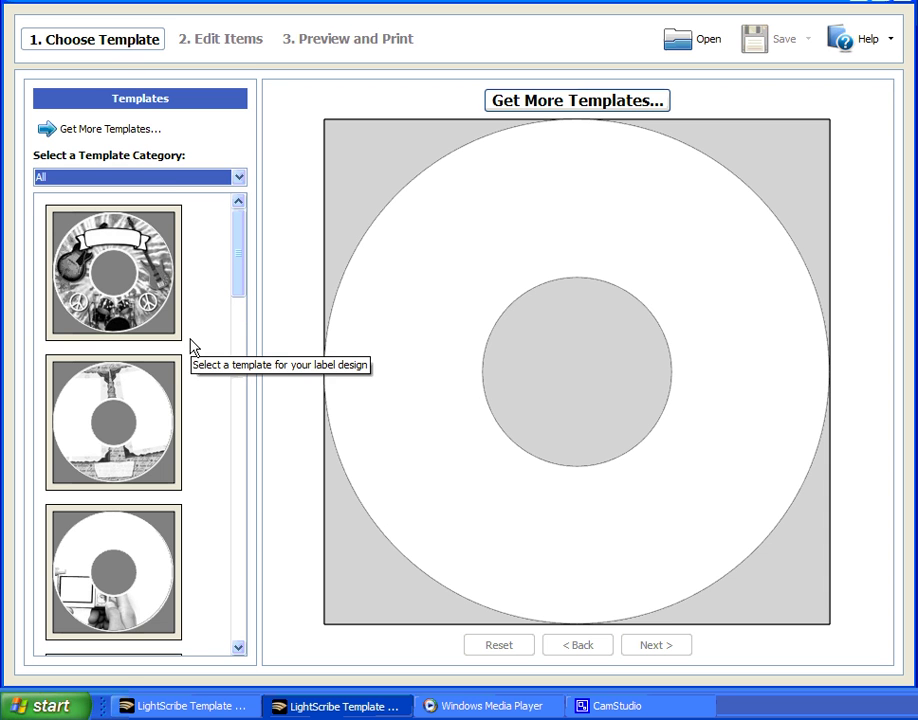
pyautogui.moveTo(240, 242); pyautogui.dragTo(236, 527)
pyautogui.click(160, 389)
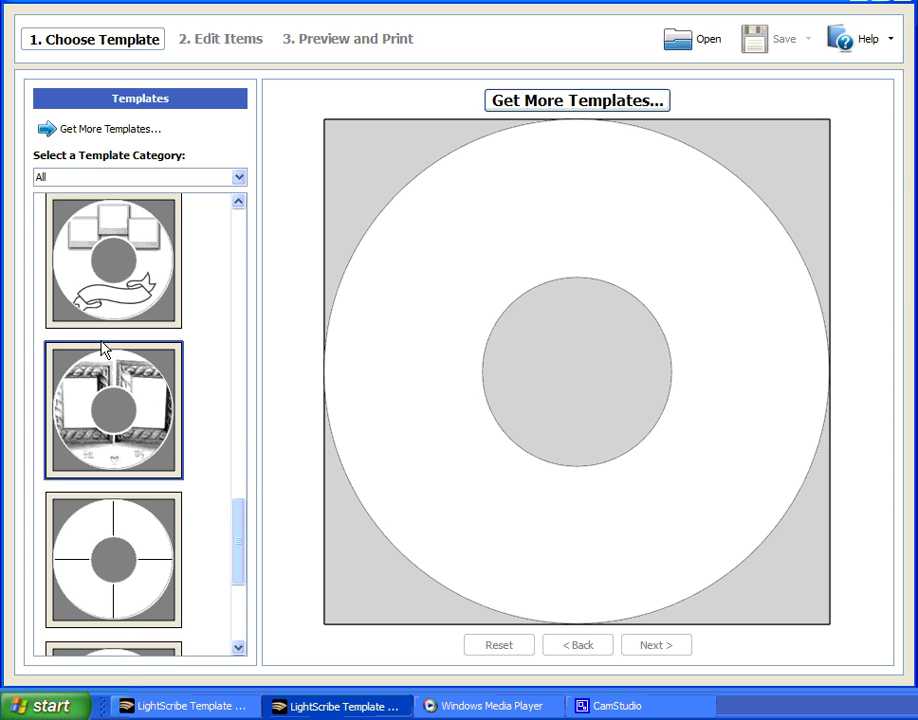
pyautogui.scroll(-3, 100, 352)
pyautogui.click(103, 418)
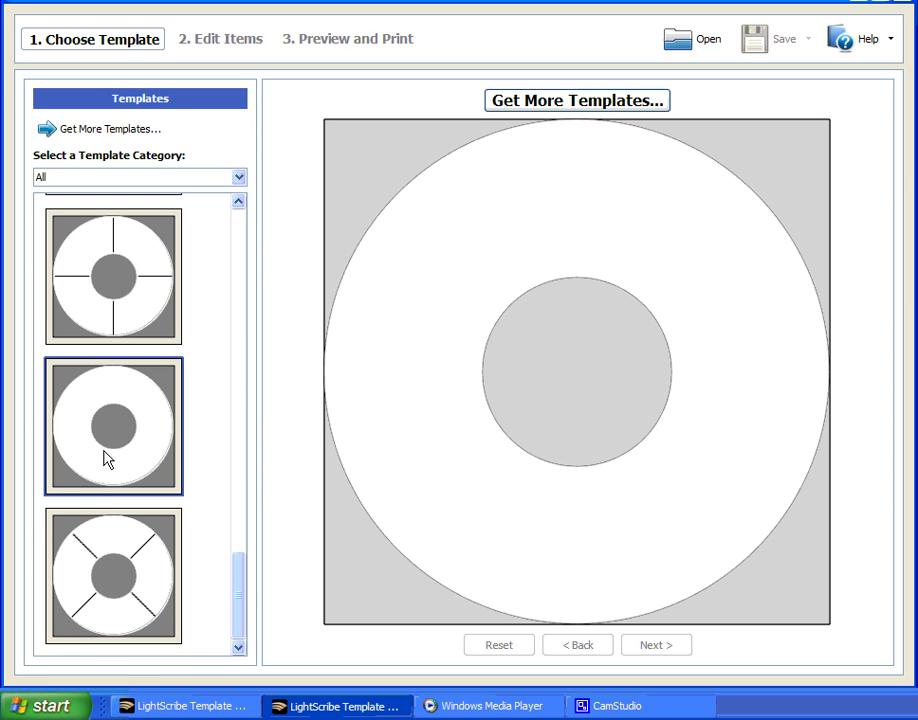
pyautogui.scroll(6, 112, 484)
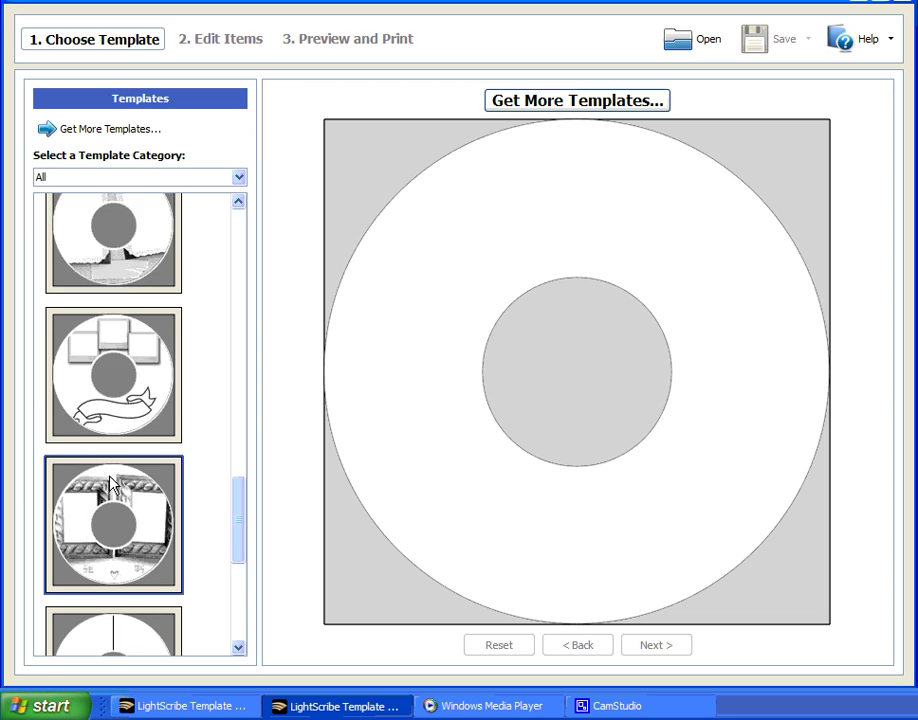
pyautogui.scroll(2, 111, 482)
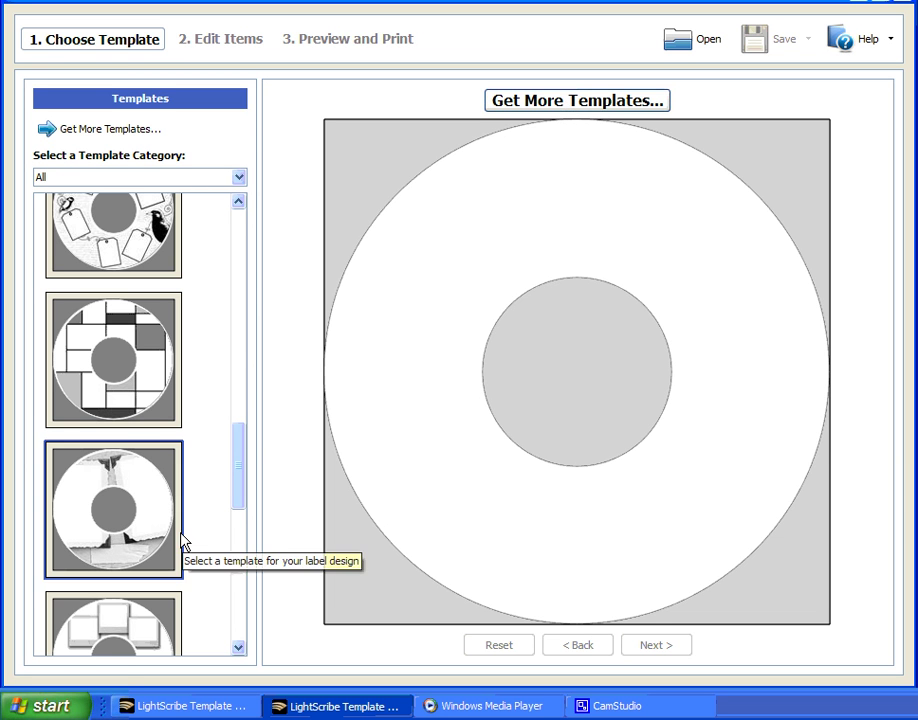
pyautogui.click(129, 517)
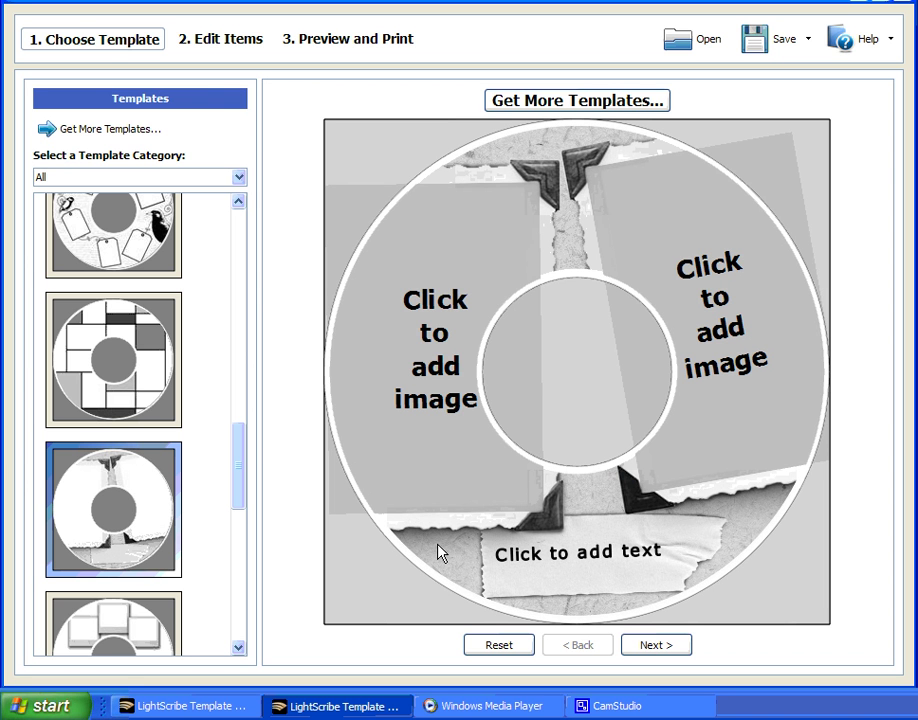
# Load LS_1.jpg into the left photo space, browsing the files as thumbnails.
pyautogui.click(440, 350)
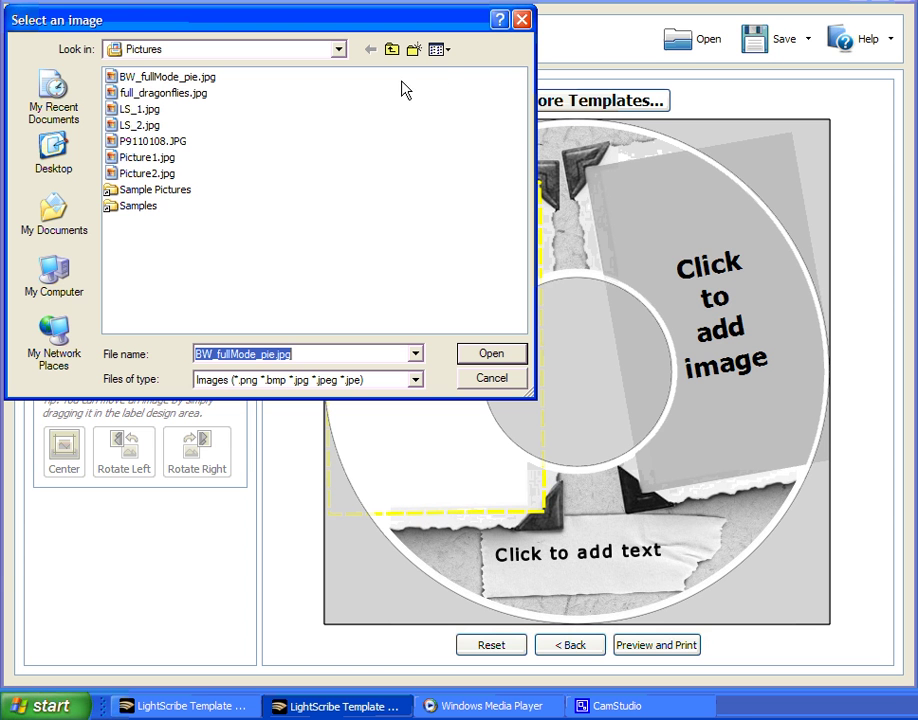
pyautogui.click(438, 49)
pyautogui.click(464, 72)
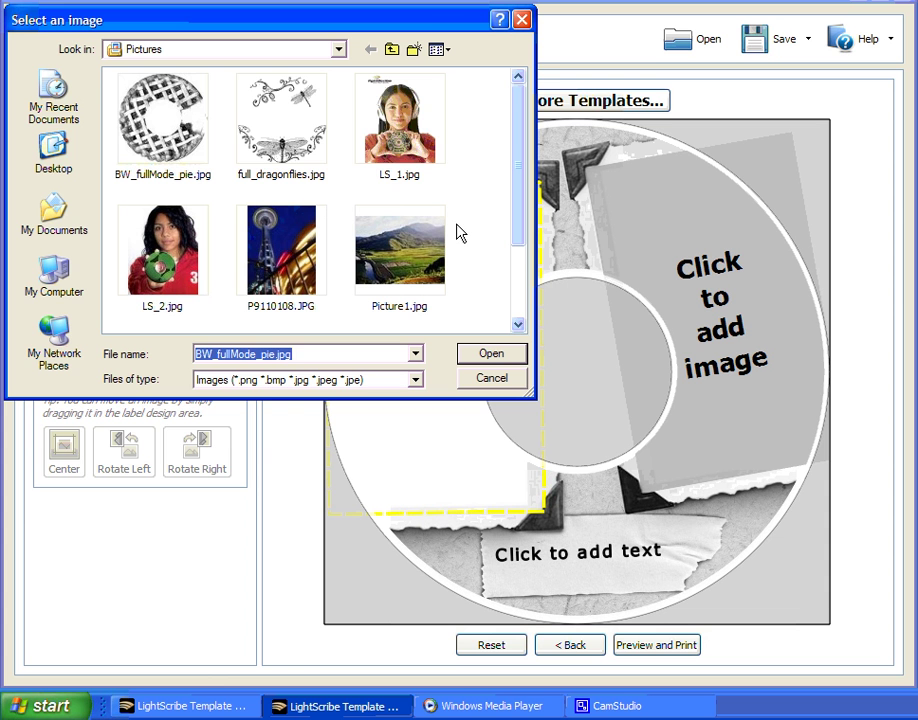
pyautogui.click(405, 135)
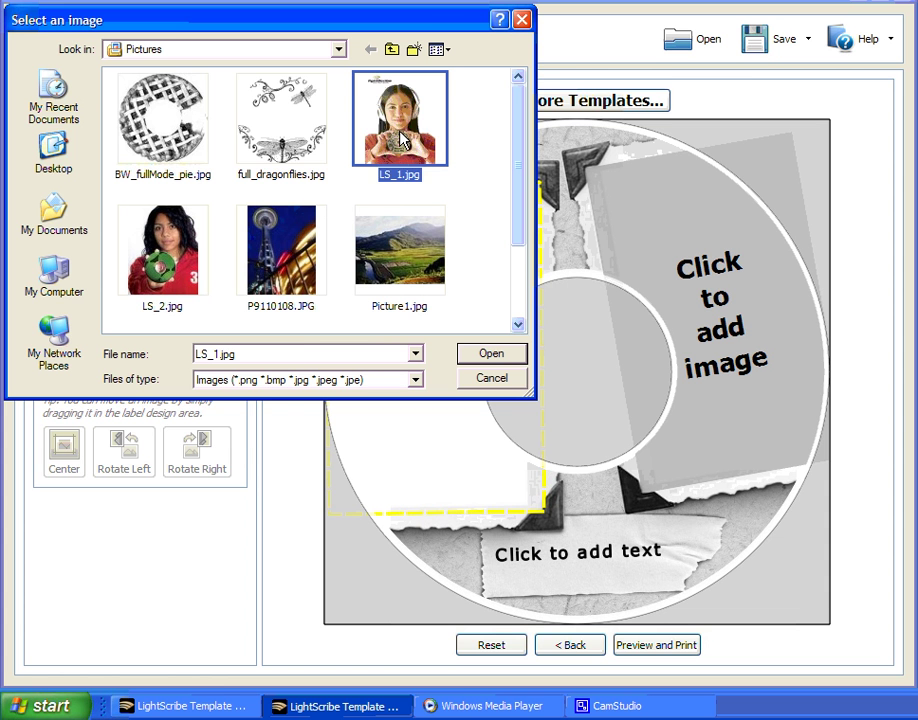
pyautogui.click(491, 360)
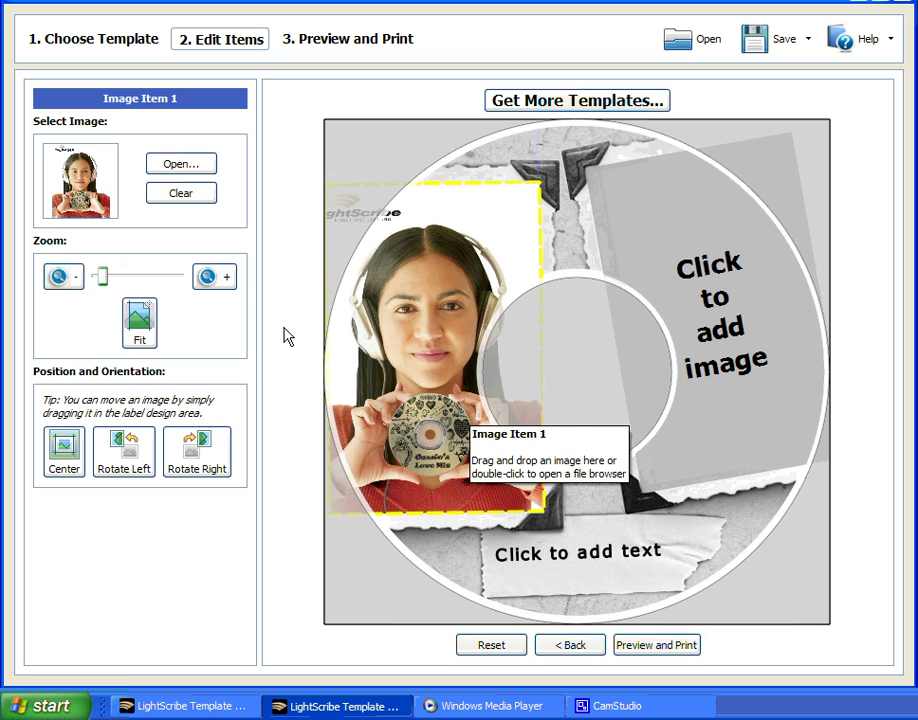
# Zoom and shift the LS_1 photo, then fit it to its frame.
pyautogui.click(207, 278)
pyautogui.moveTo(430, 425); pyautogui.dragTo(437, 355)
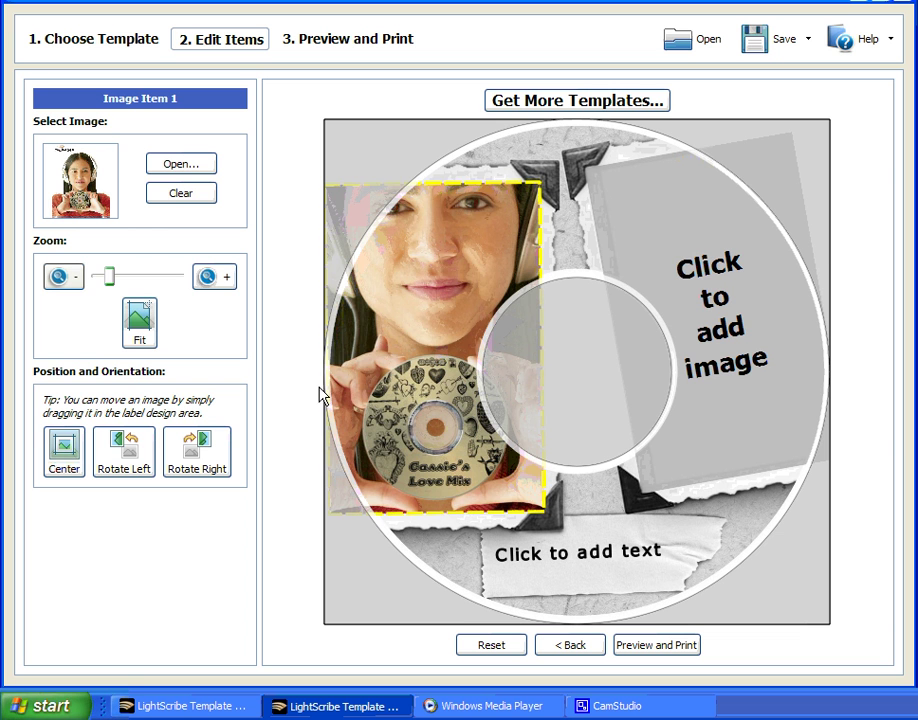
pyautogui.click(139, 330)
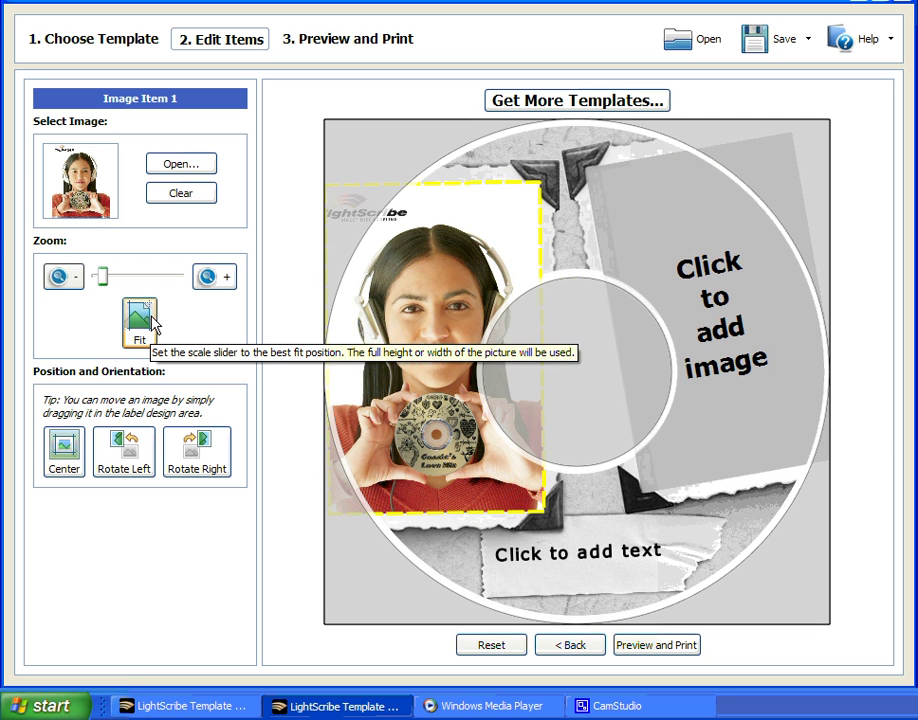
# Load LS_2.jpg into the right photo space from the thumbnail view.
pyautogui.doubleClick(719, 323)
pyautogui.click(440, 52)
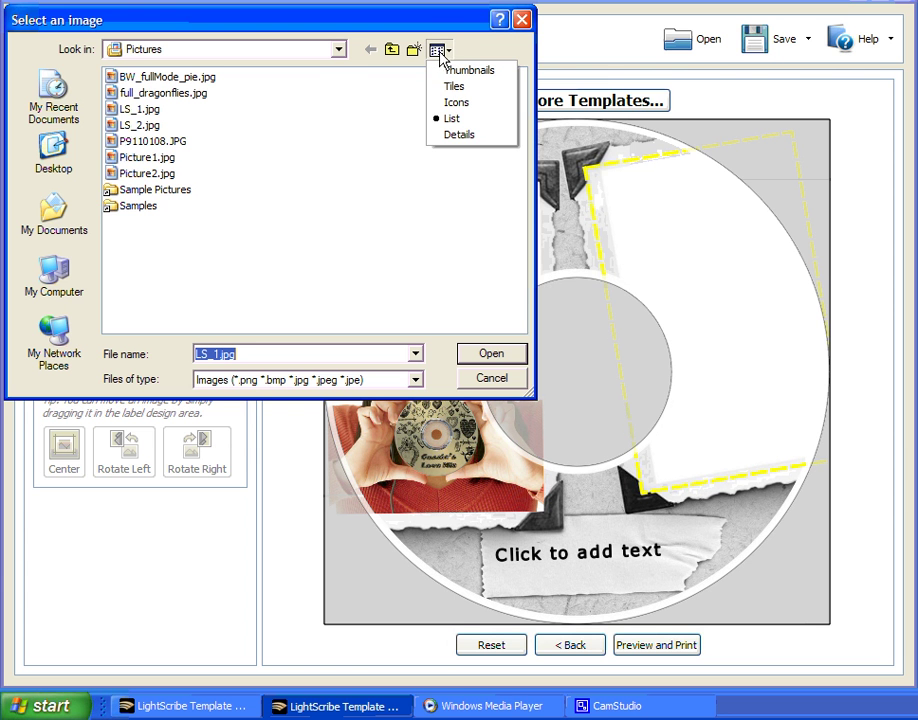
pyautogui.click(460, 72)
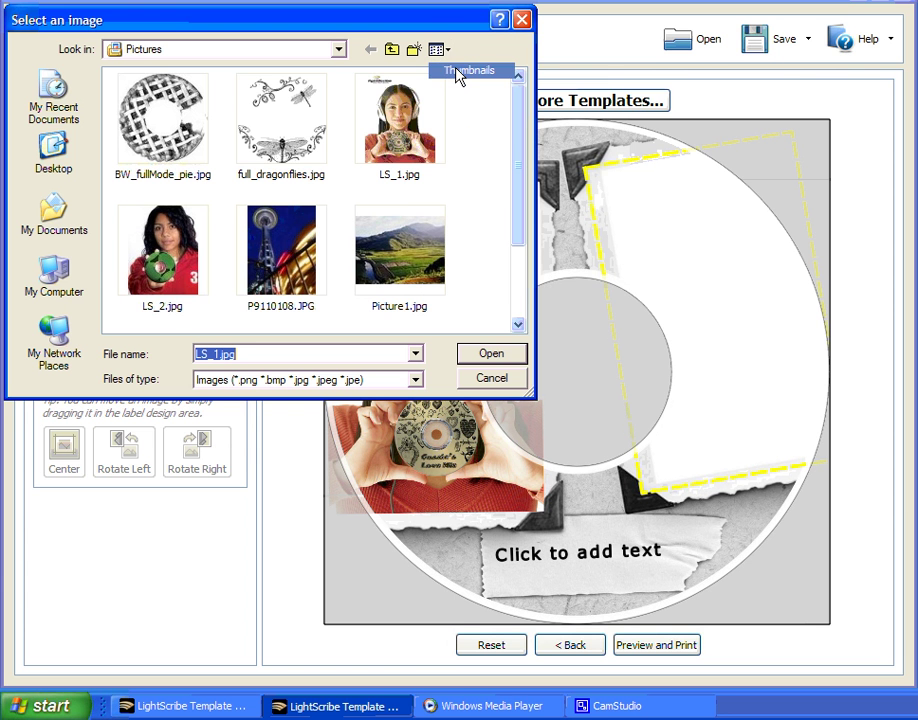
pyautogui.doubleClick(172, 258)
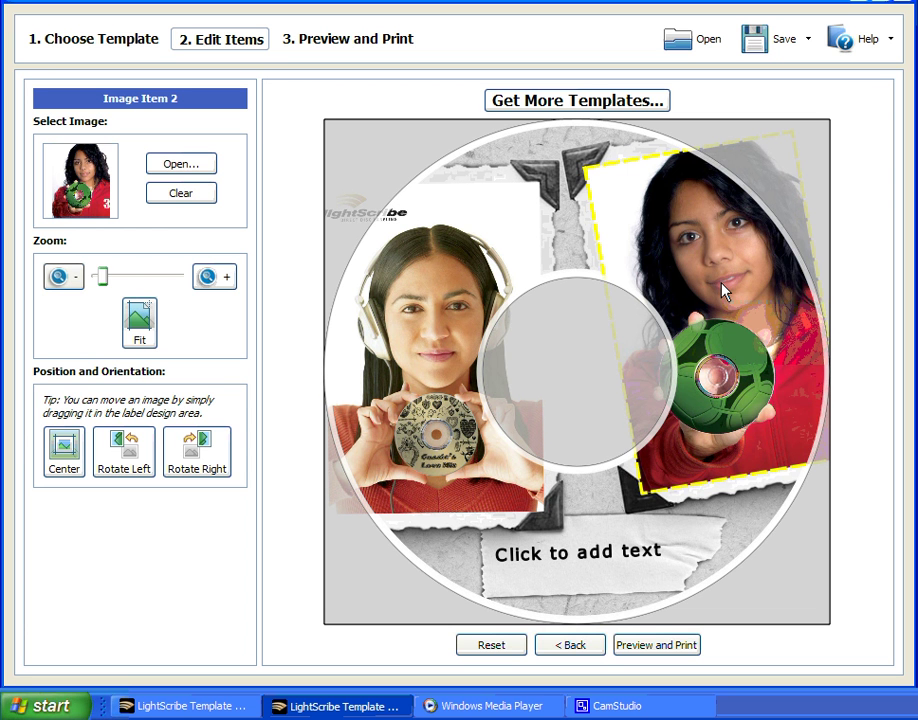
# Slightly enlarge the LS_2 photo and reposition it around the green CD.
pyautogui.scroll(4, 725, 290)
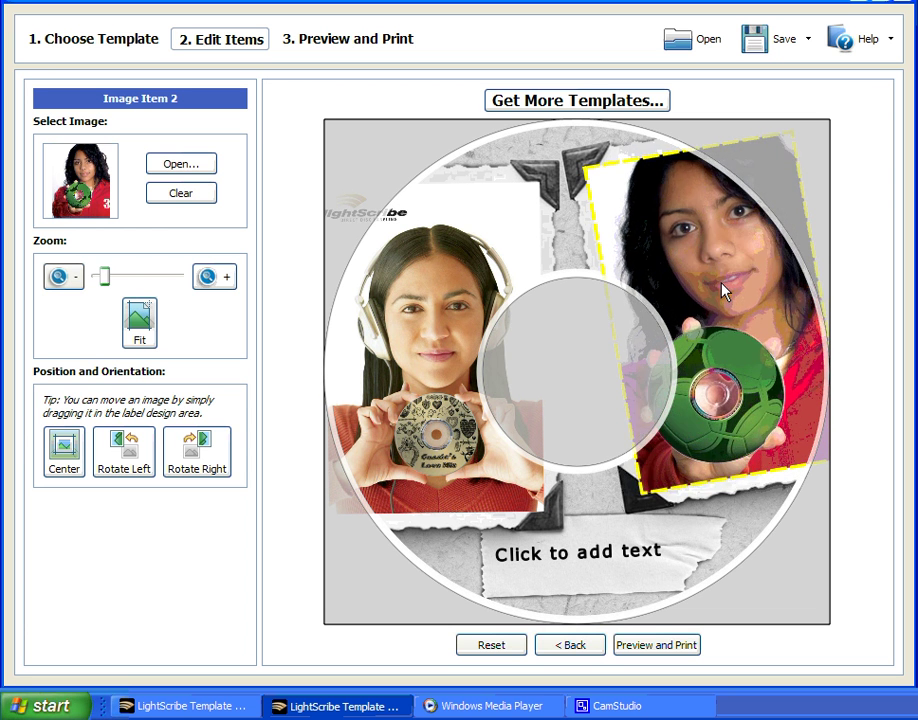
pyautogui.scroll(-4, 725, 290)
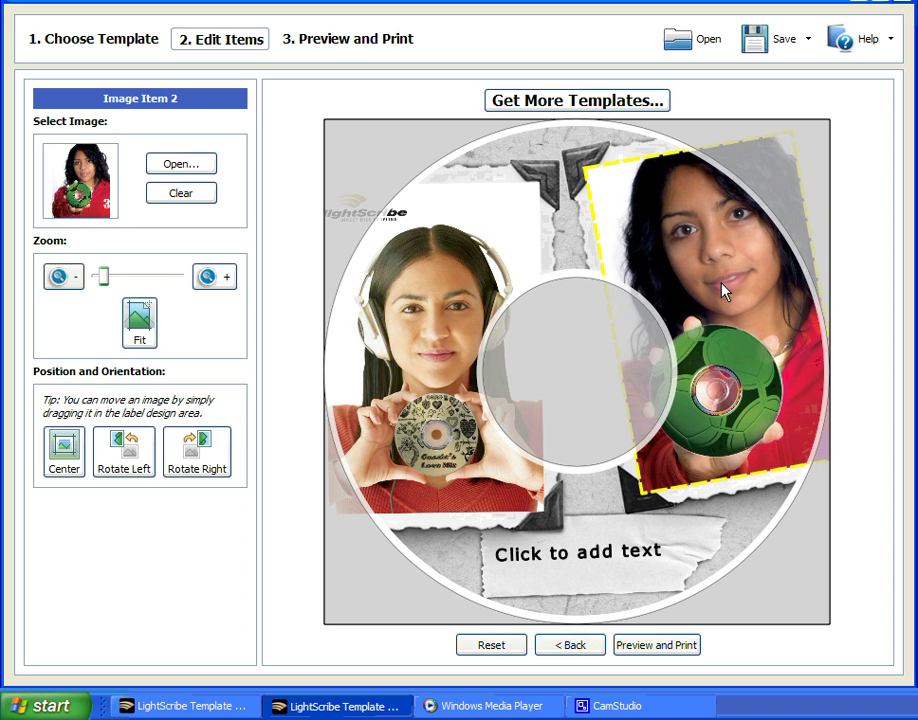
pyautogui.moveTo(721, 293); pyautogui.dragTo(732, 382)
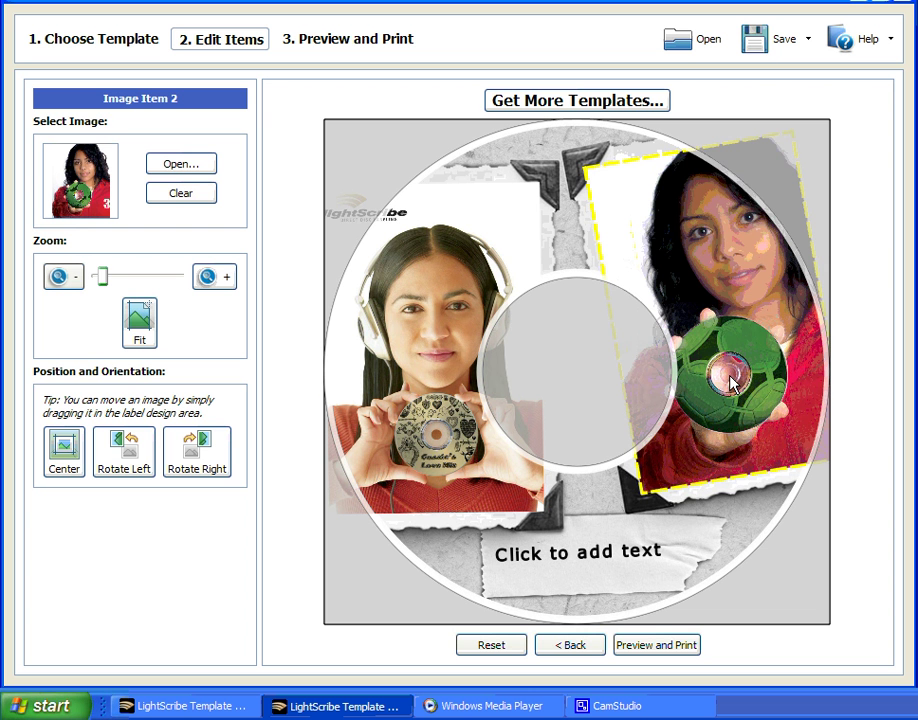
pyautogui.scroll(1, 731, 382)
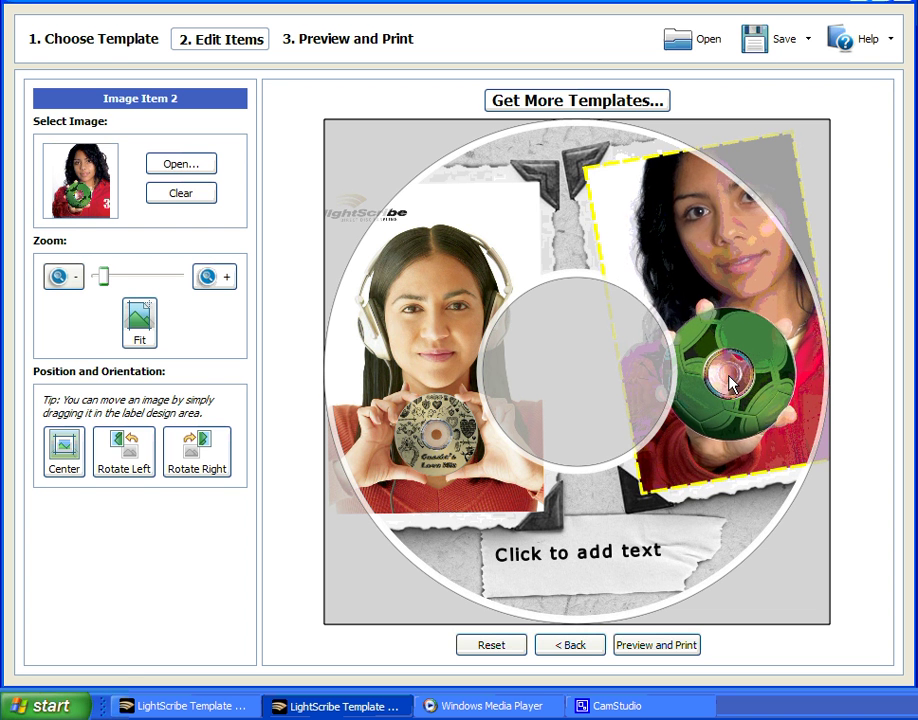
pyautogui.moveTo(731, 381)
pyautogui.mouseDown()
pyautogui.moveTo(697, 404)
pyautogui.moveTo(731, 373)
pyautogui.moveTo(717, 365)
pyautogui.moveTo(733, 376)
pyautogui.mouseUp()
pyautogui.scroll(-1, 731, 376)
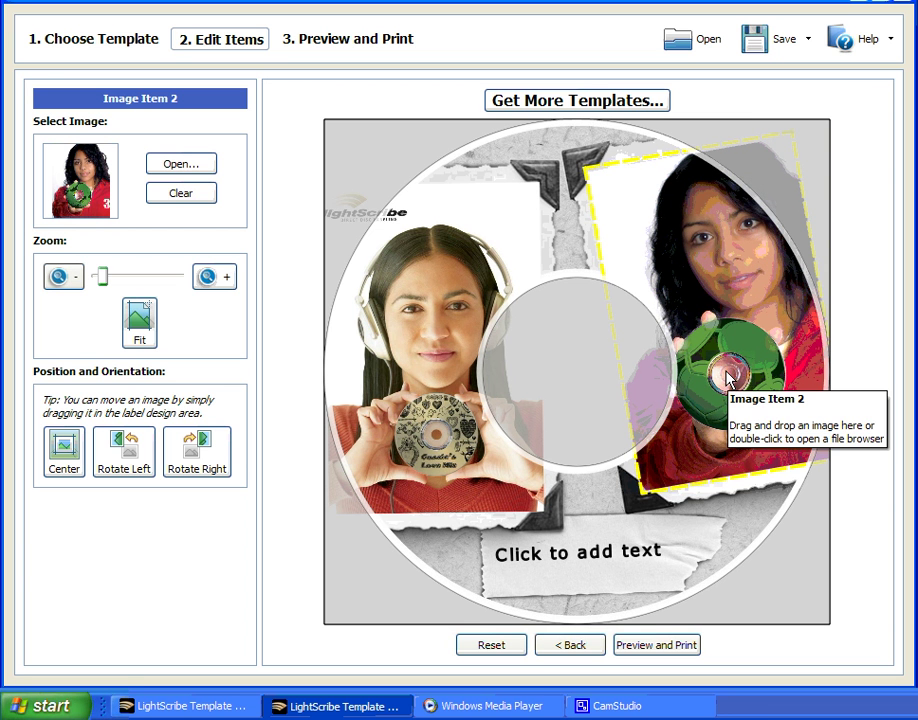
# Enter the caption 'LightScribe' with 'Portraits' on a second line.
pyautogui.click(545, 558)
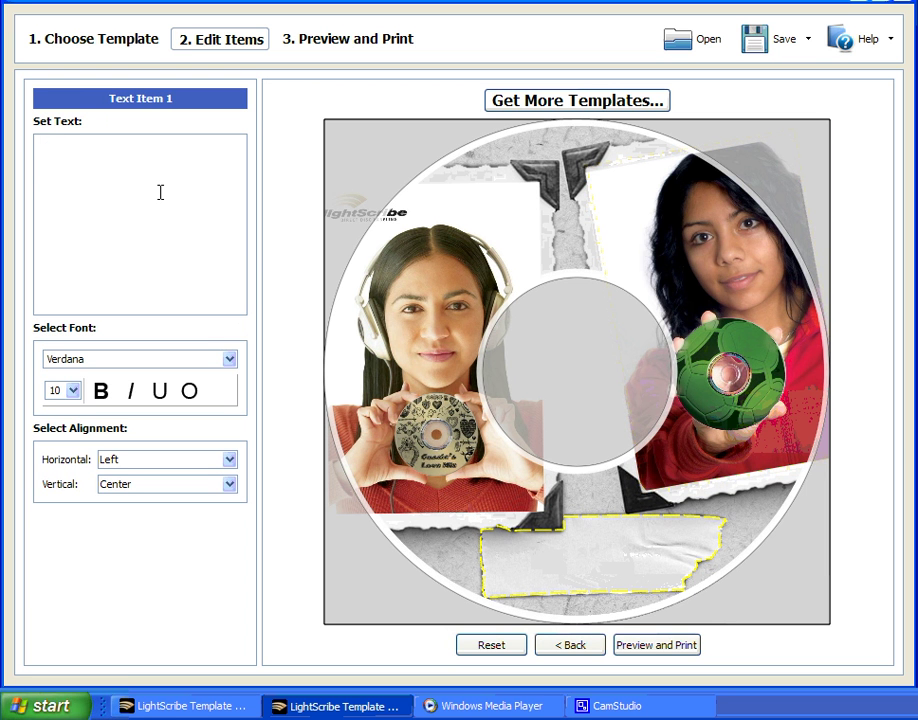
pyautogui.write('LightScribe')
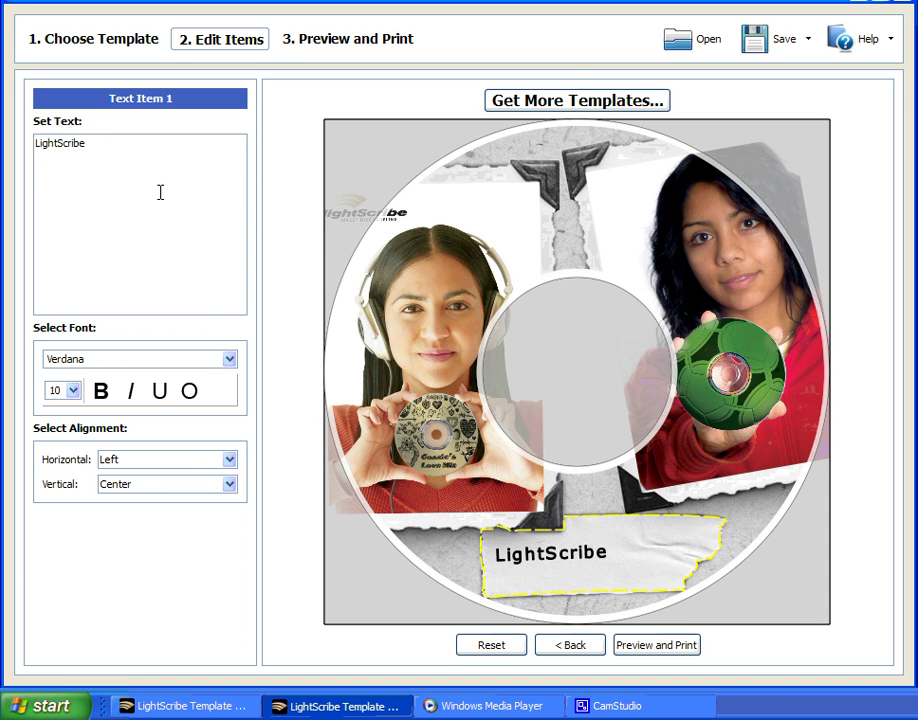
pyautogui.press('Return')
pyautogui.write('Po')
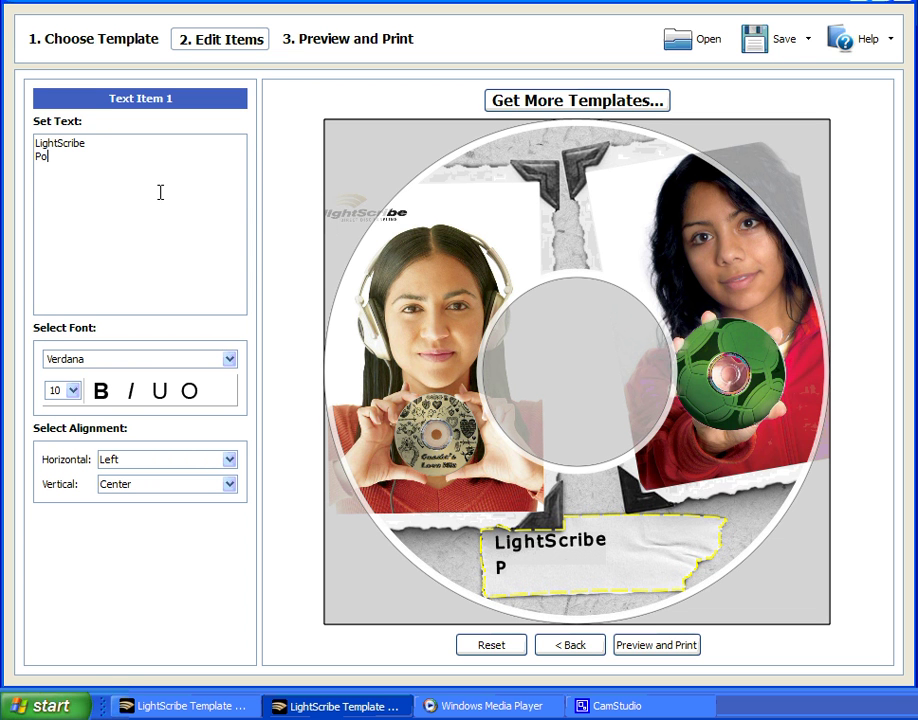
pyautogui.write('rtraits')
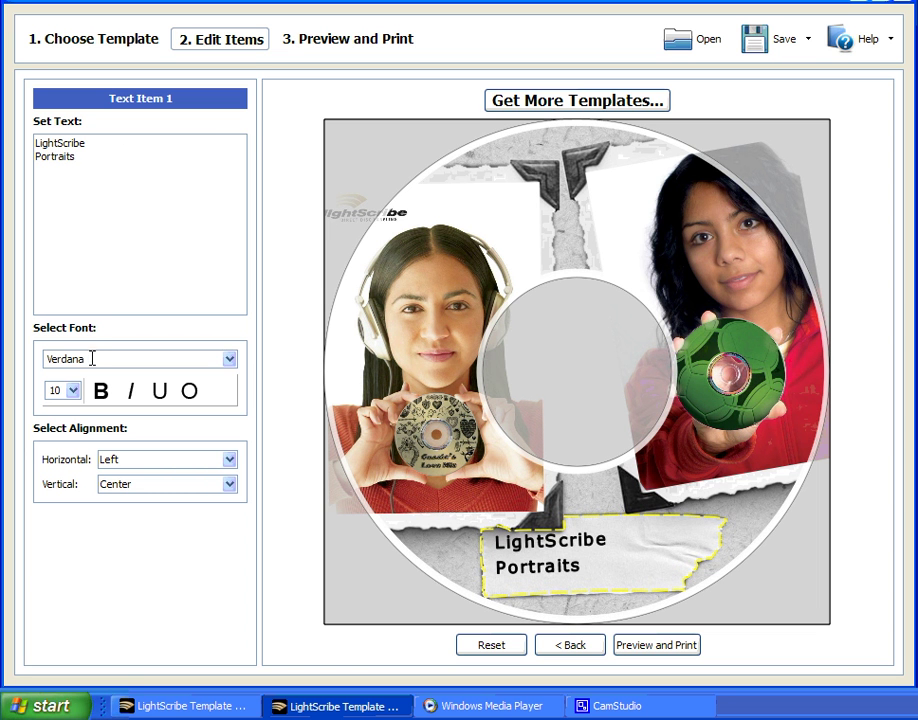
# Set the caption font to TRENDY, then cycle through other fonts, settling on Script at size 10.
pyautogui.click(229, 359)
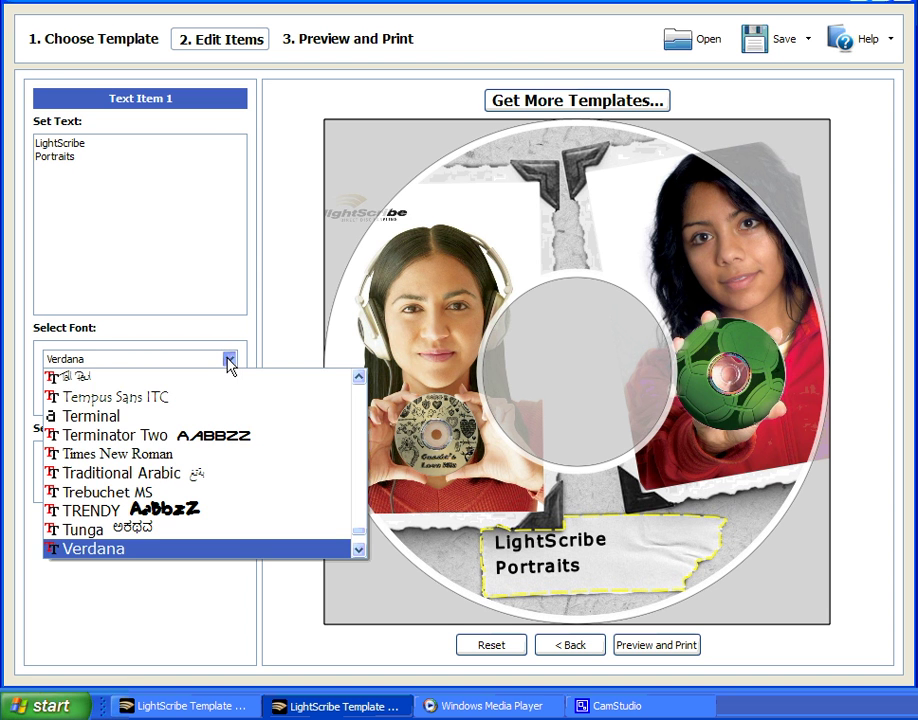
pyautogui.click(125, 510)
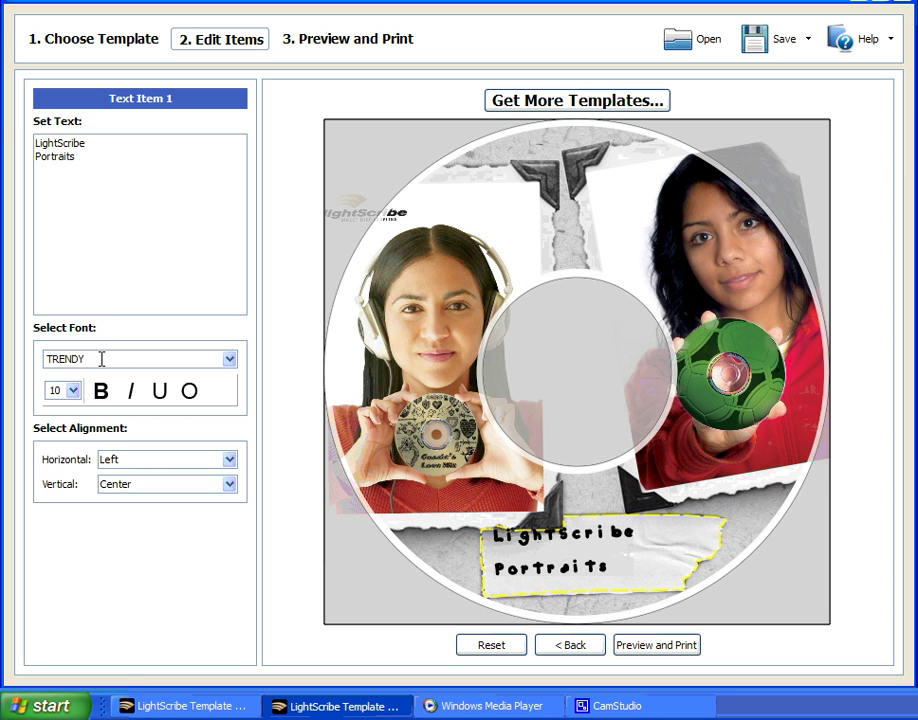
pyautogui.scroll(2, 93, 358)
pyautogui.scroll(3, 93, 358)
pyautogui.scroll(3, 93, 358)
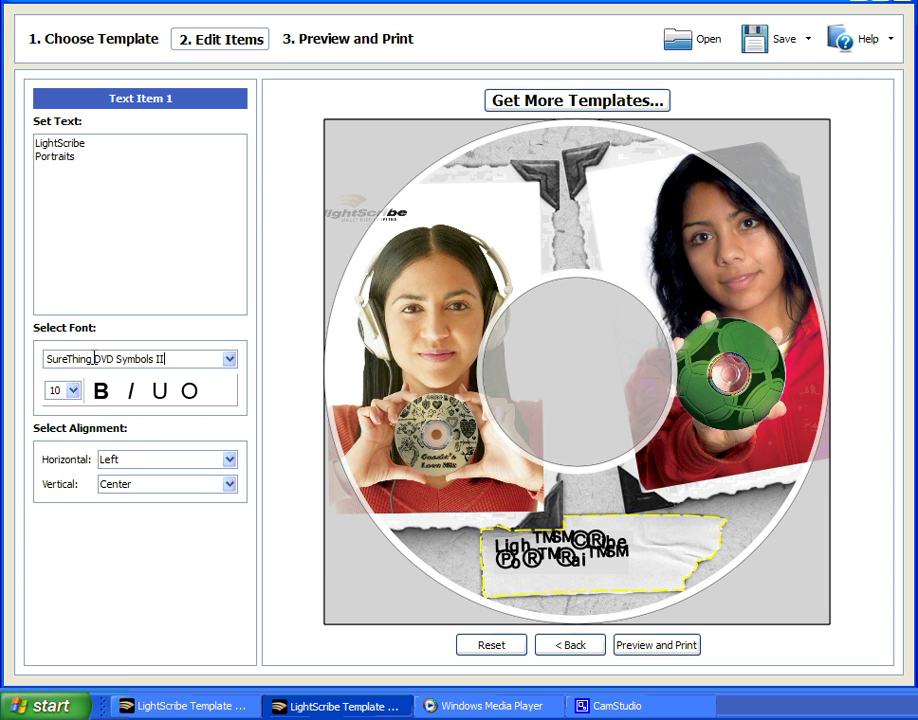
pyautogui.scroll(2, 93, 358)
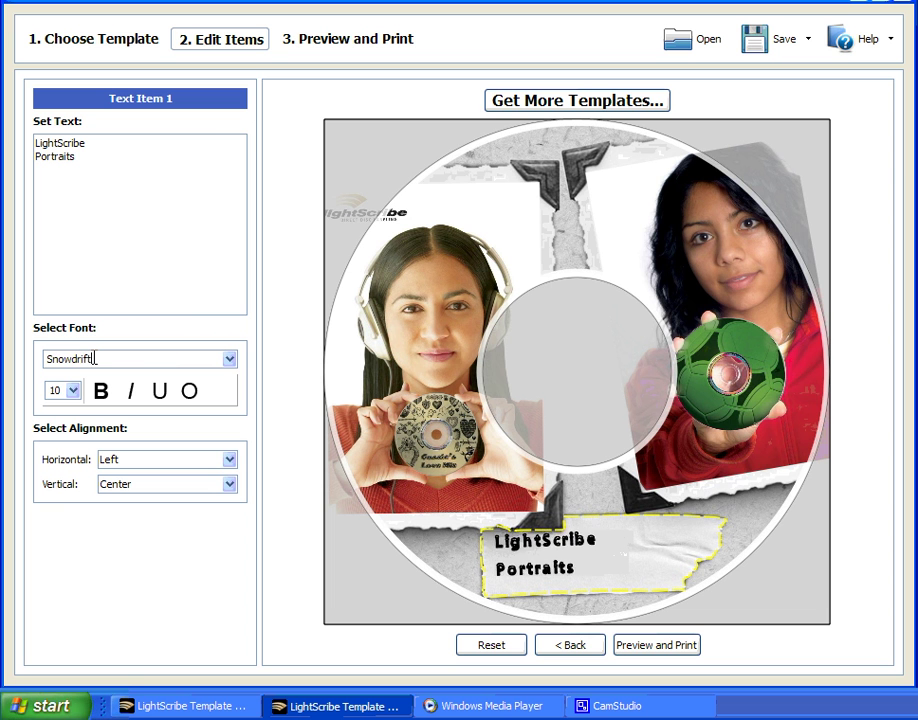
pyautogui.scroll(1, 93, 358)
pyautogui.scroll(4, 93, 358)
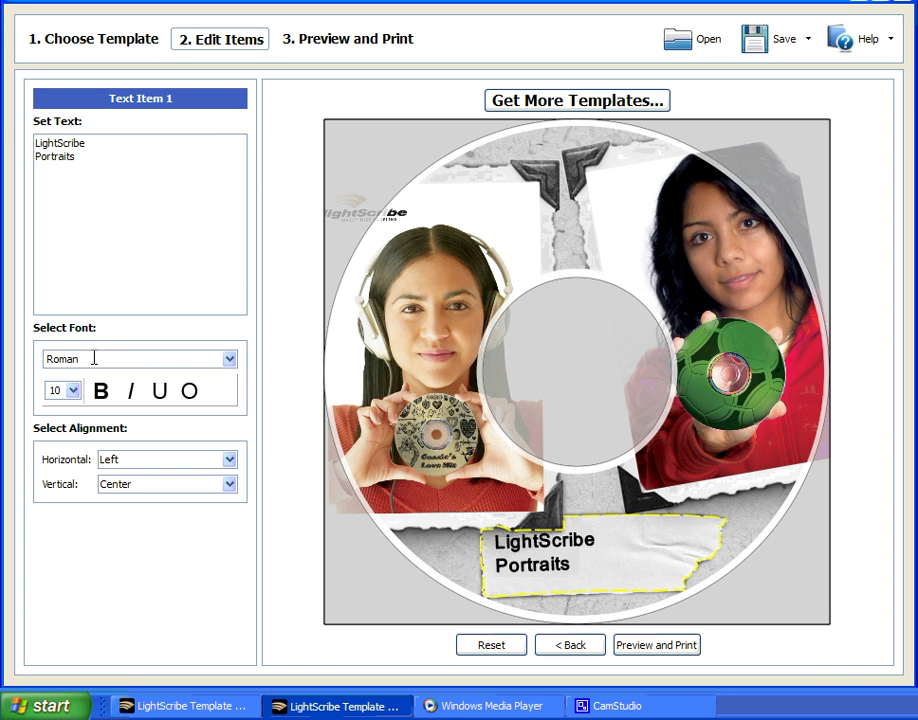
pyautogui.scroll(-2, 93, 358)
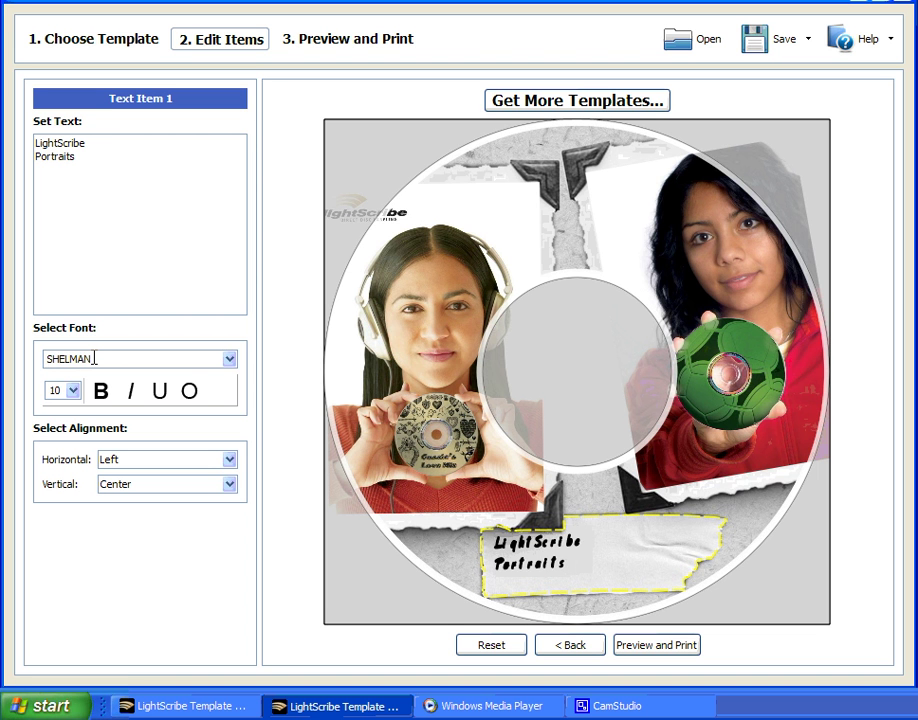
pyautogui.scroll(1, 93, 358)
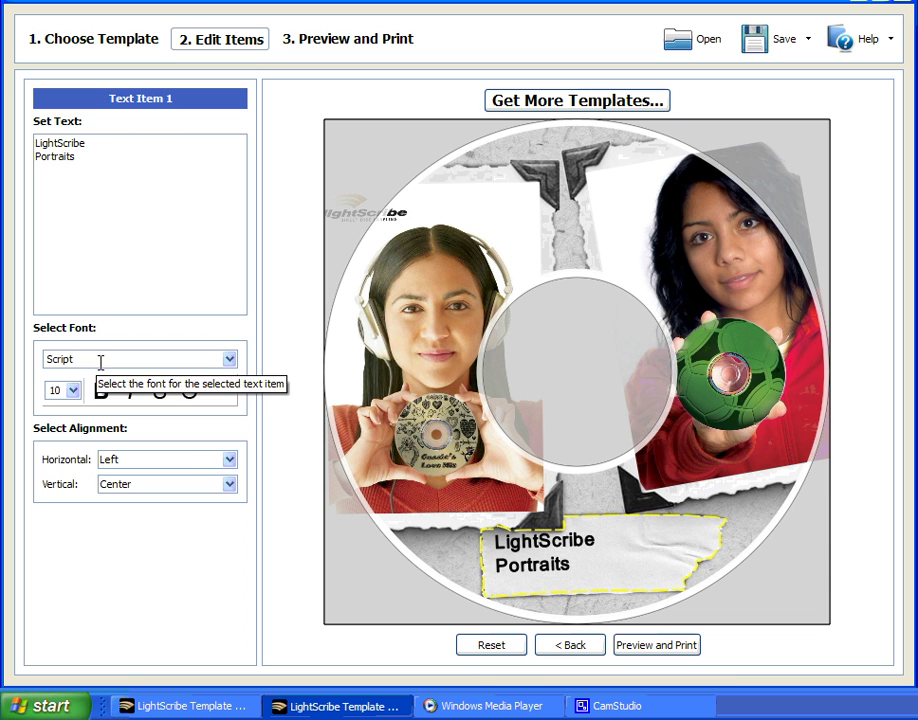
# Return to the template list and apply the first template, the happy holidays portraits design.
pyautogui.click(567, 646)
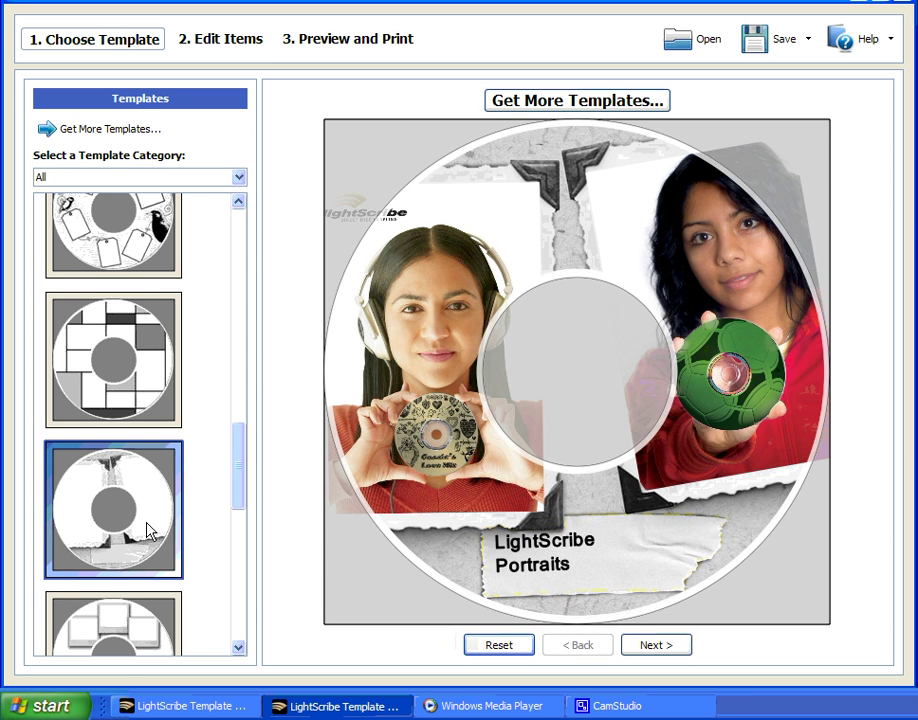
pyautogui.scroll(3, 150, 533)
pyautogui.scroll(9, 152, 530)
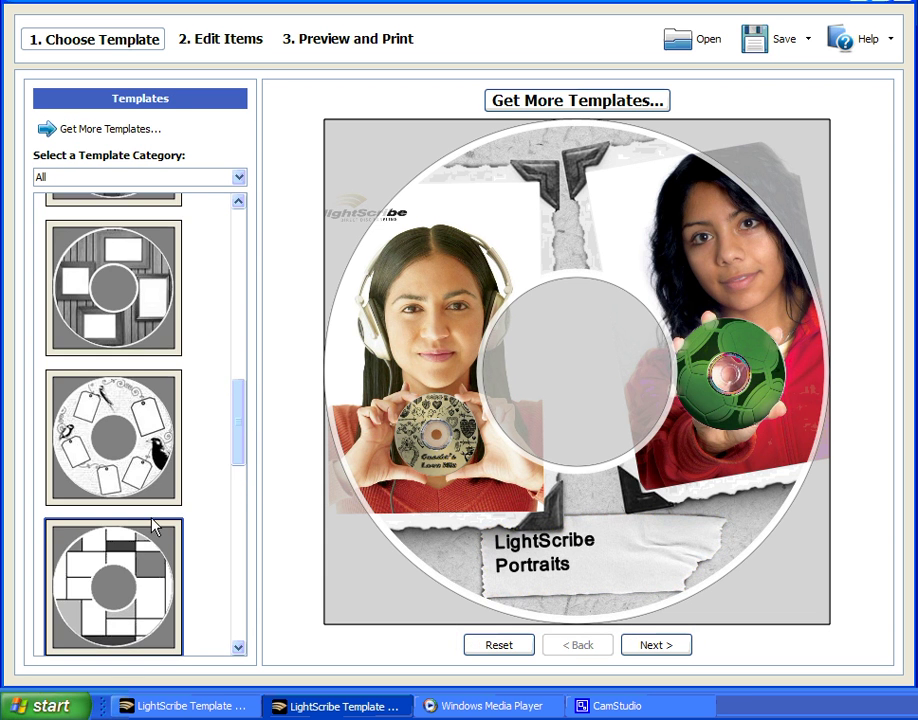
pyautogui.scroll(10, 155, 525)
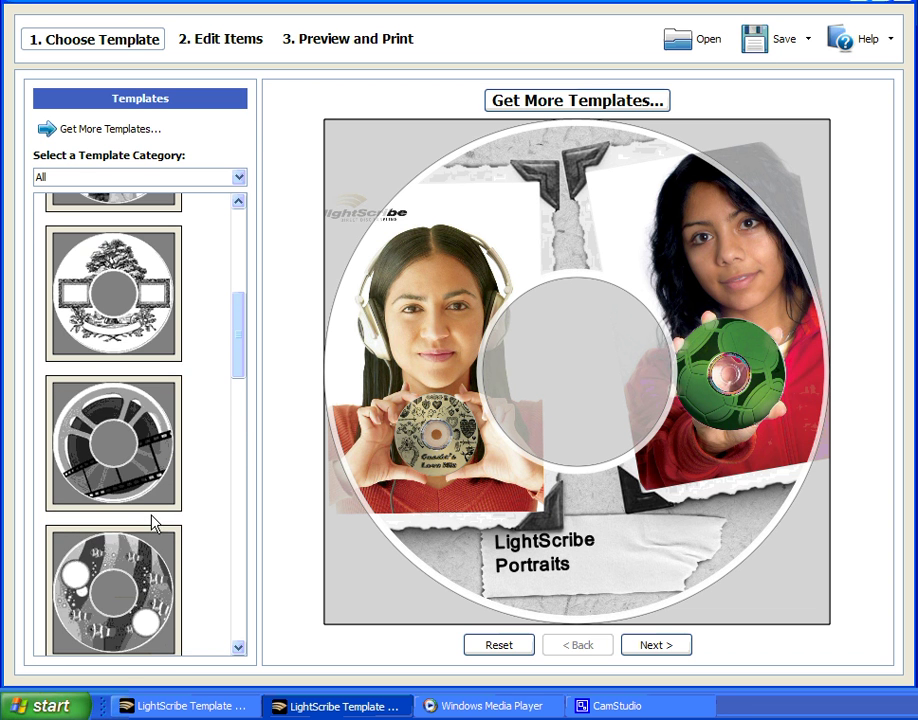
pyautogui.scroll(3, 155, 520)
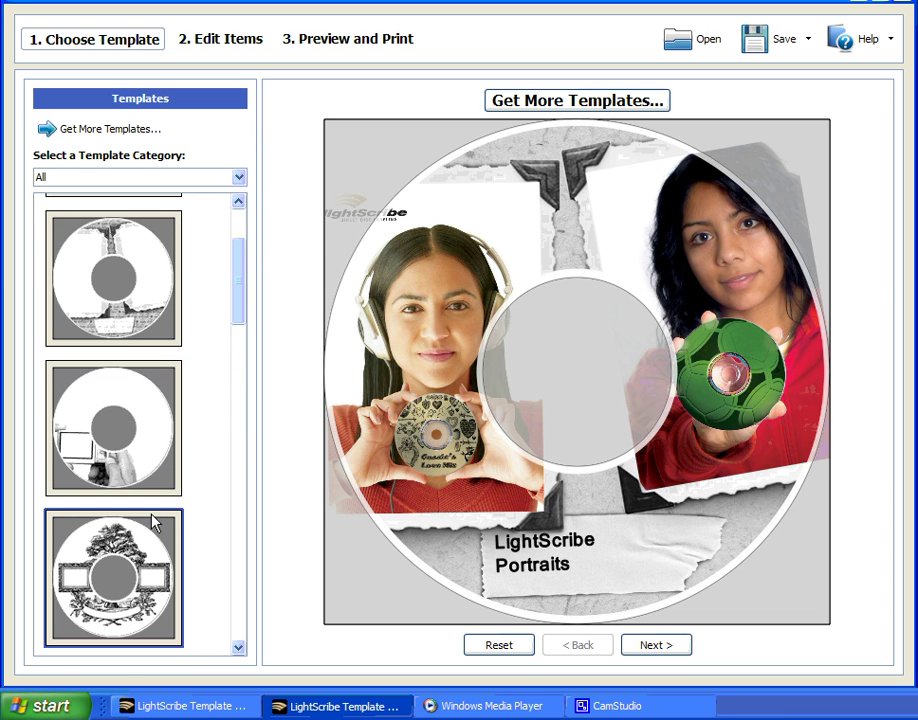
pyautogui.click(125, 305)
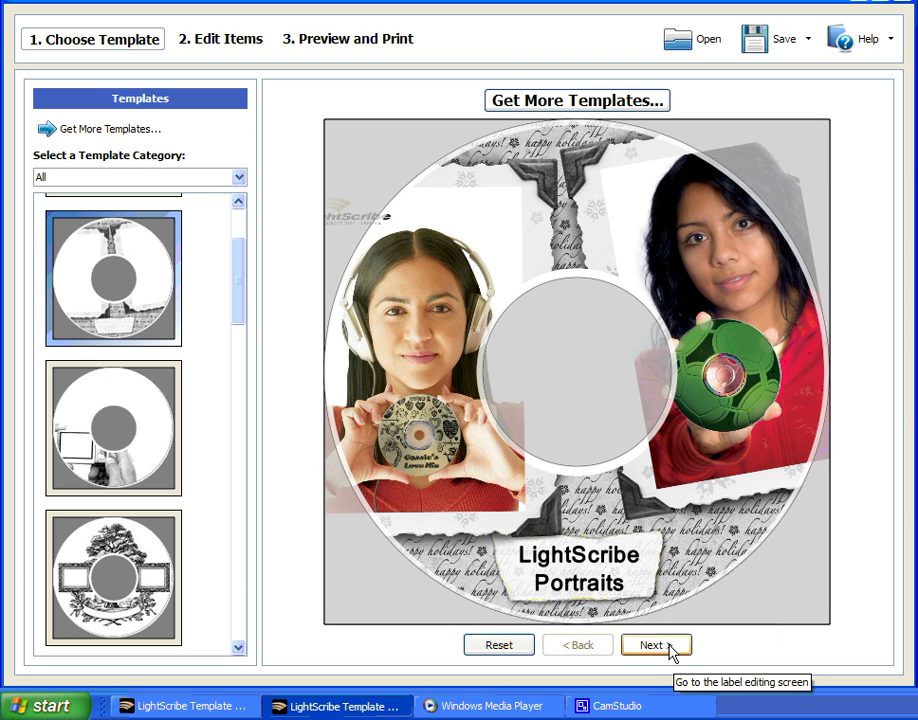
# Open Preview and Print and move its options window fully into view.
pyautogui.click(668, 648)
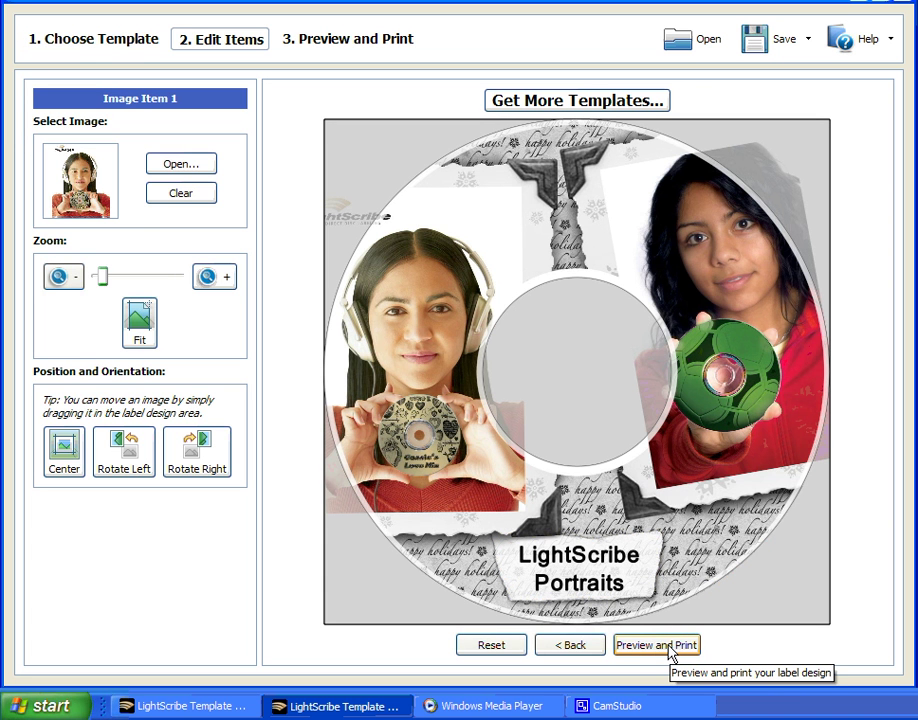
pyautogui.click(668, 647)
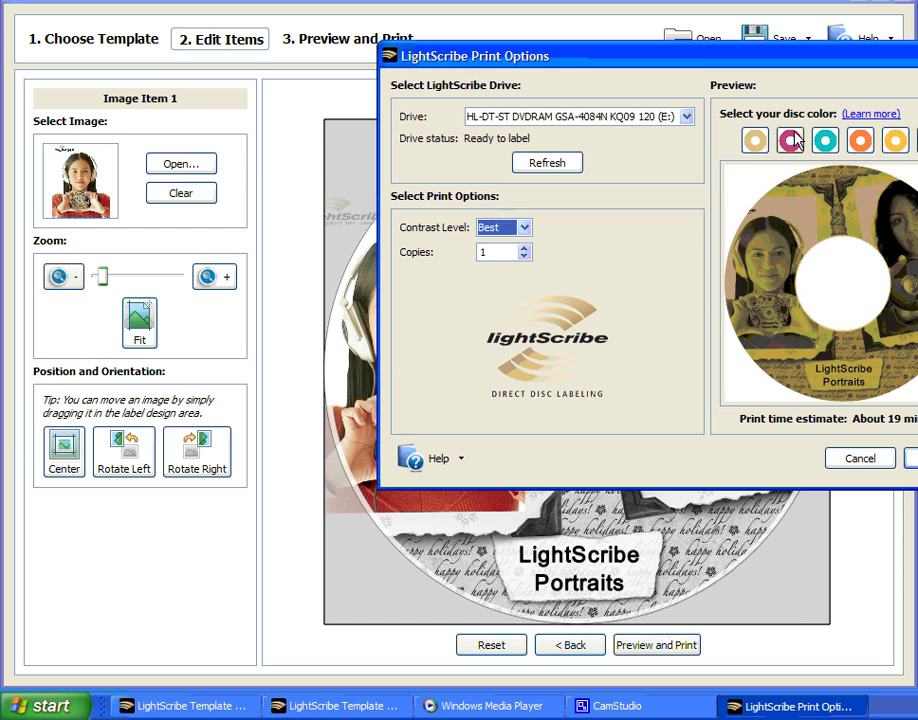
pyautogui.moveTo(799, 57); pyautogui.dragTo(575, 127)
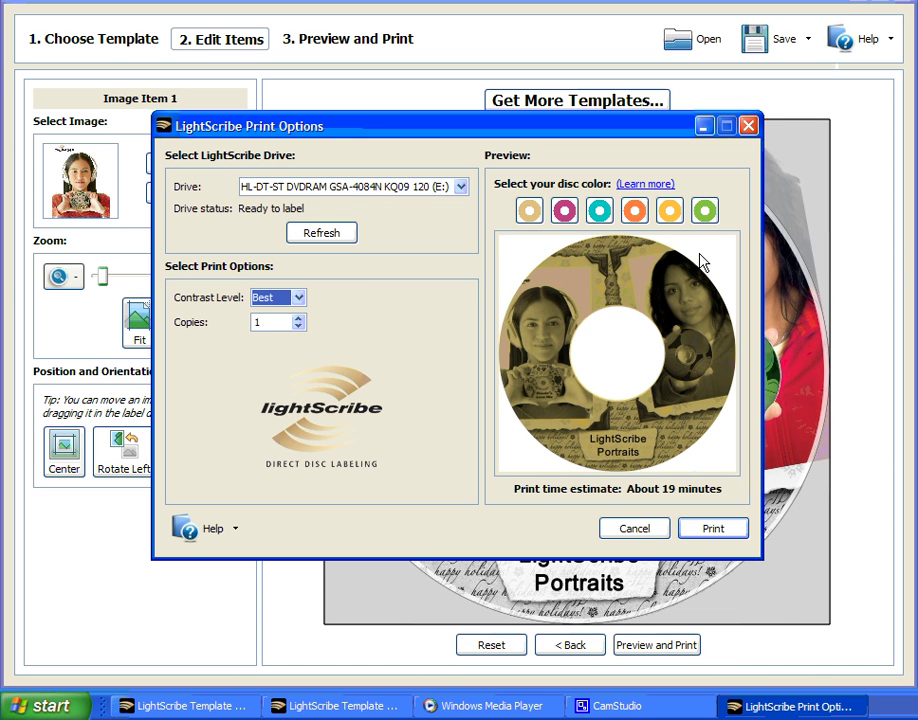
# Preview the label on magenta, teal, orange and finally tan discs.
pyautogui.click(566, 212)
pyautogui.click(597, 213)
pyautogui.click(631, 214)
pyautogui.click(532, 213)
# Select the HL-DT-ST DVDRAM drive, then cancel the print options without printing.
pyautogui.click(459, 189)
pyautogui.click(460, 204)
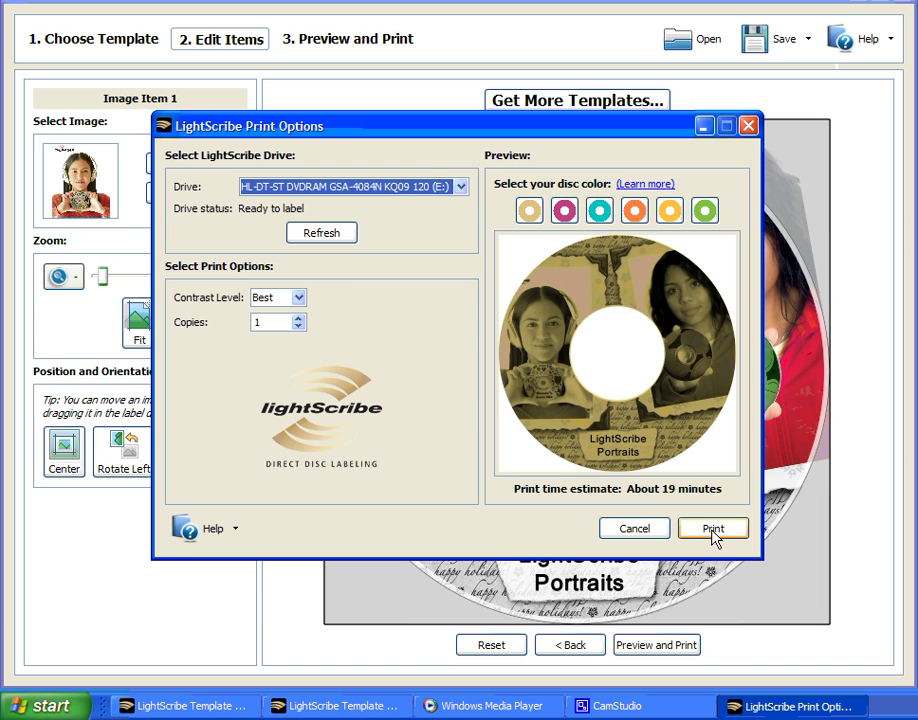
pyautogui.click(640, 531)
# Choose the plain ring template and reset it to empty image and arched text placeholders.
pyautogui.click(574, 646)
pyautogui.moveTo(238, 255); pyautogui.dragTo(184, 545)
pyautogui.click(119, 461)
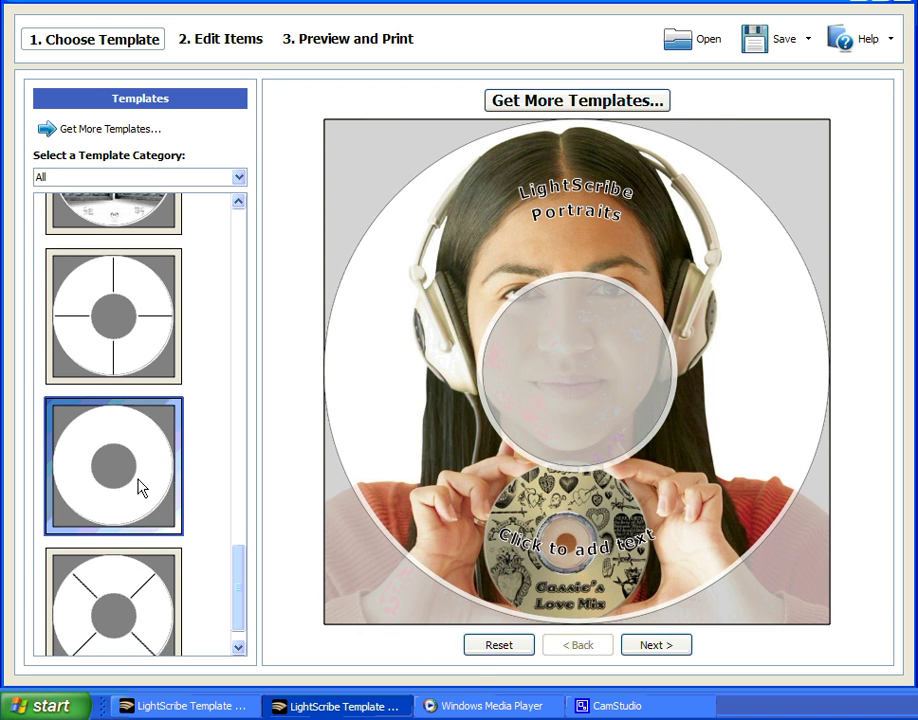
pyautogui.click(498, 647)
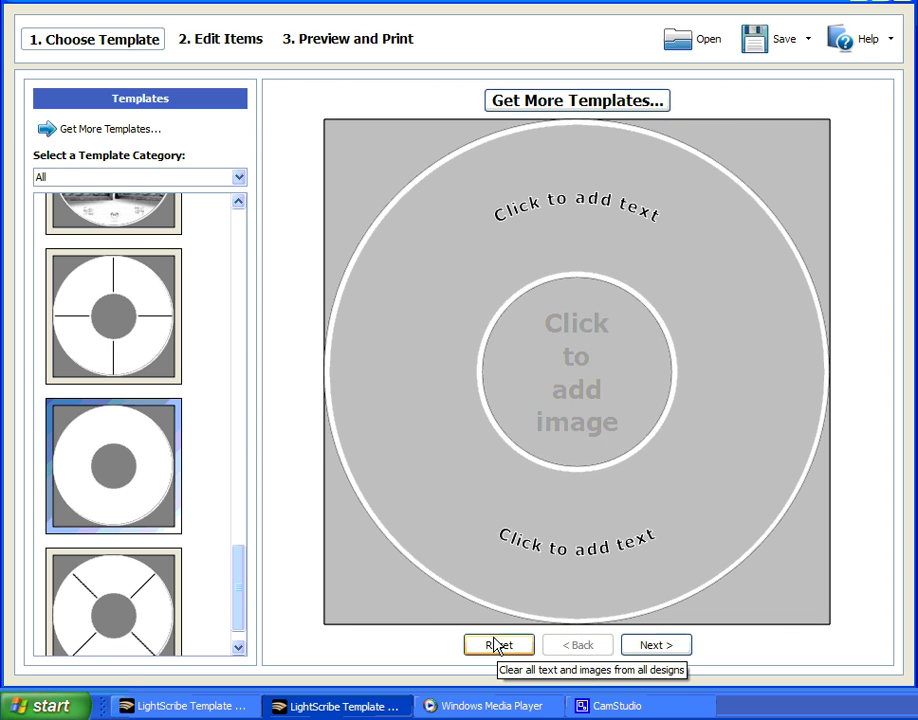
# Fill the disc image placeholder with BW_fullMode_pie.jpg from the thumbnail view.
pyautogui.doubleClick(572, 367)
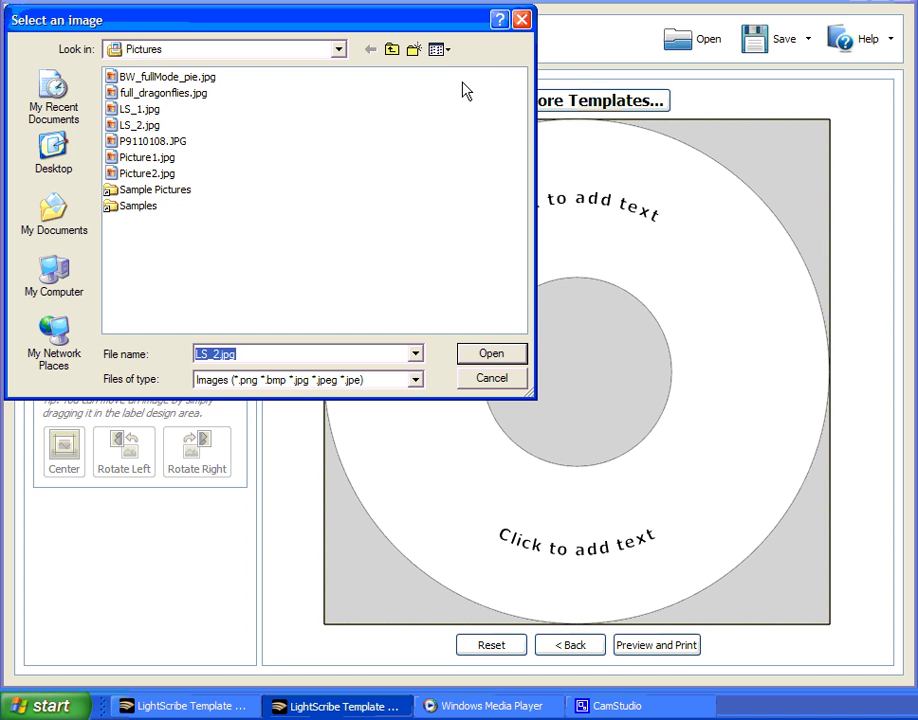
pyautogui.click(443, 52)
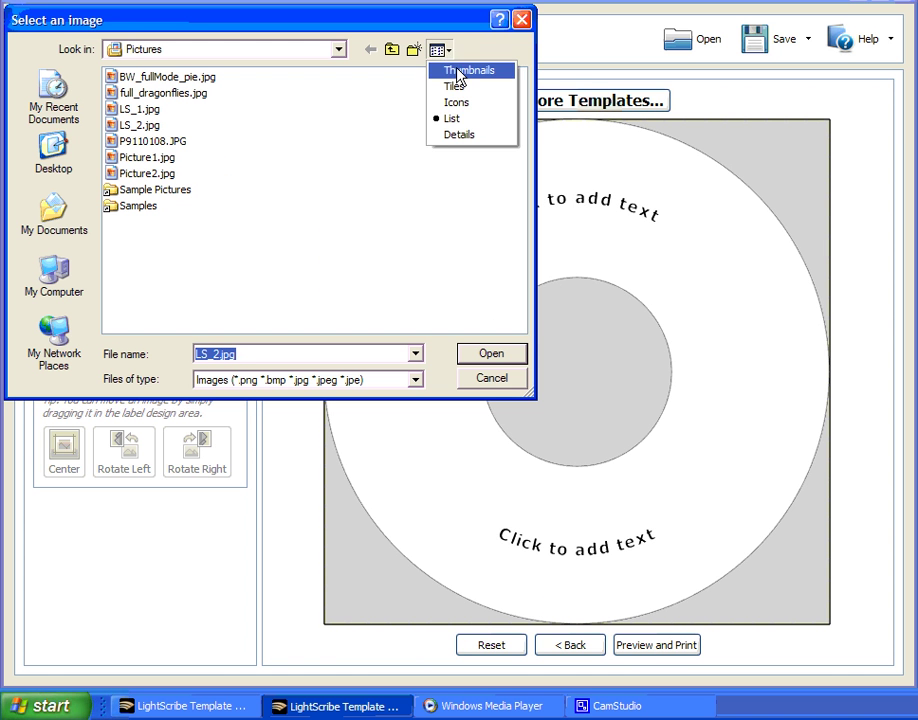
pyautogui.click(460, 70)
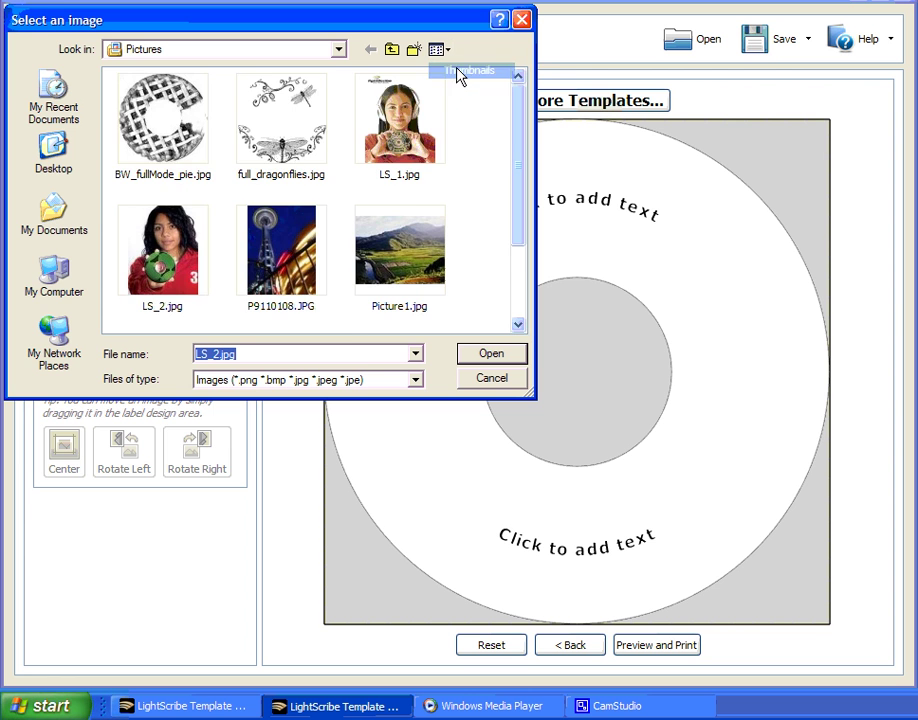
pyautogui.doubleClick(166, 132)
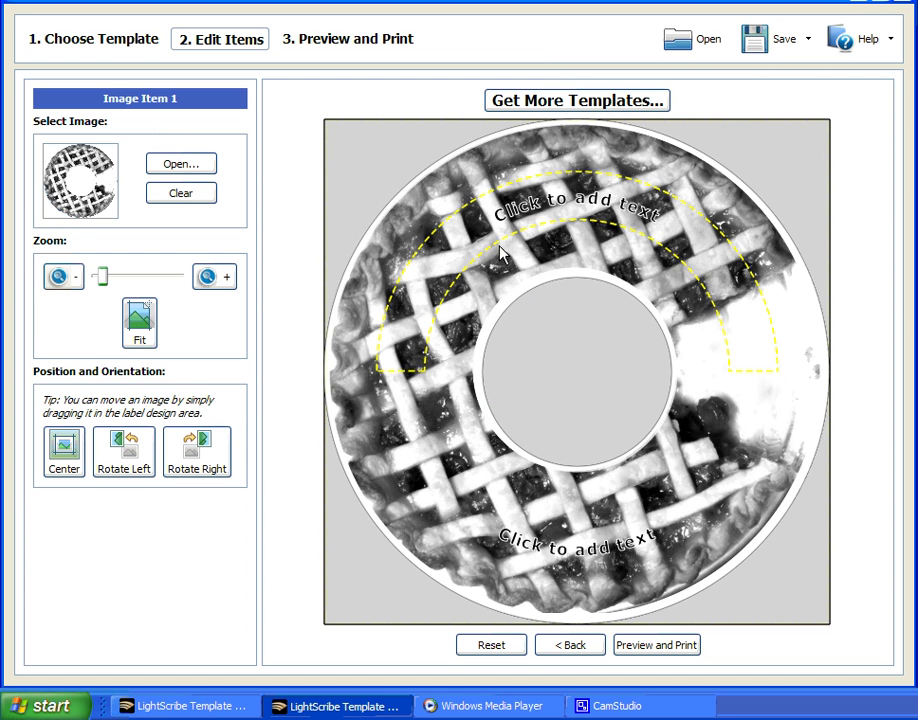
# Type 'Pie Recipes' into the top text arc.
pyautogui.click(502, 252)
pyautogui.click(198, 161)
pyautogui.write('Pie ')
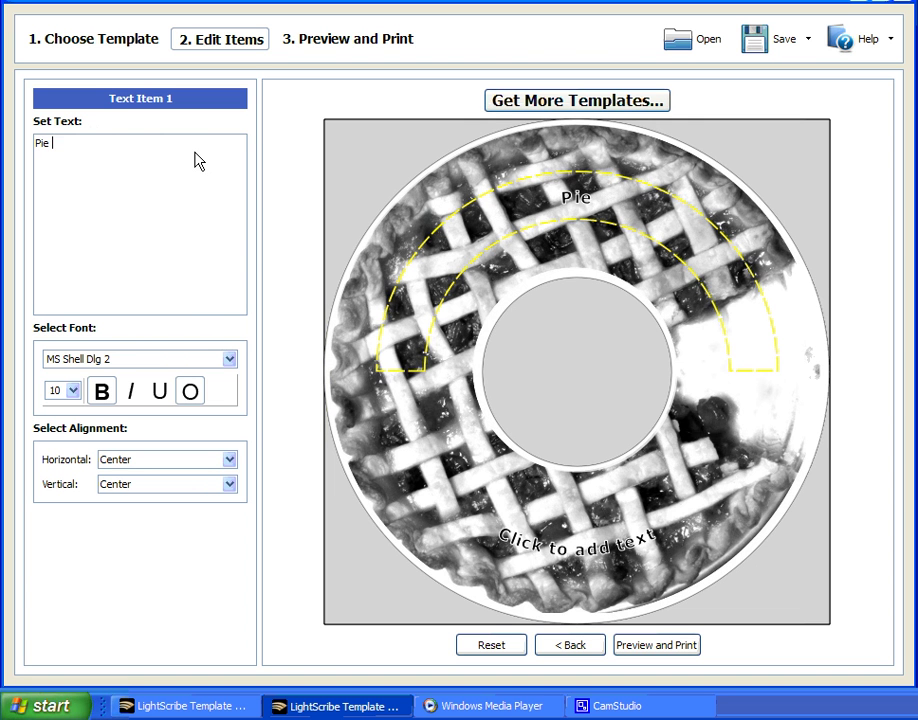
pyautogui.write('Reci')
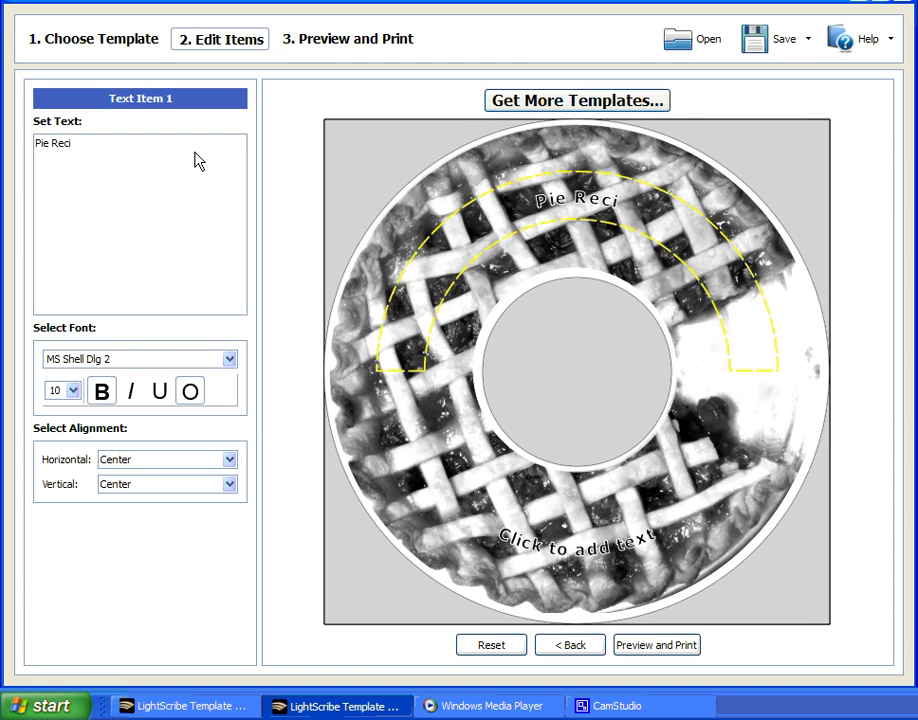
pyautogui.write('pes')
pyautogui.click(396, 396)
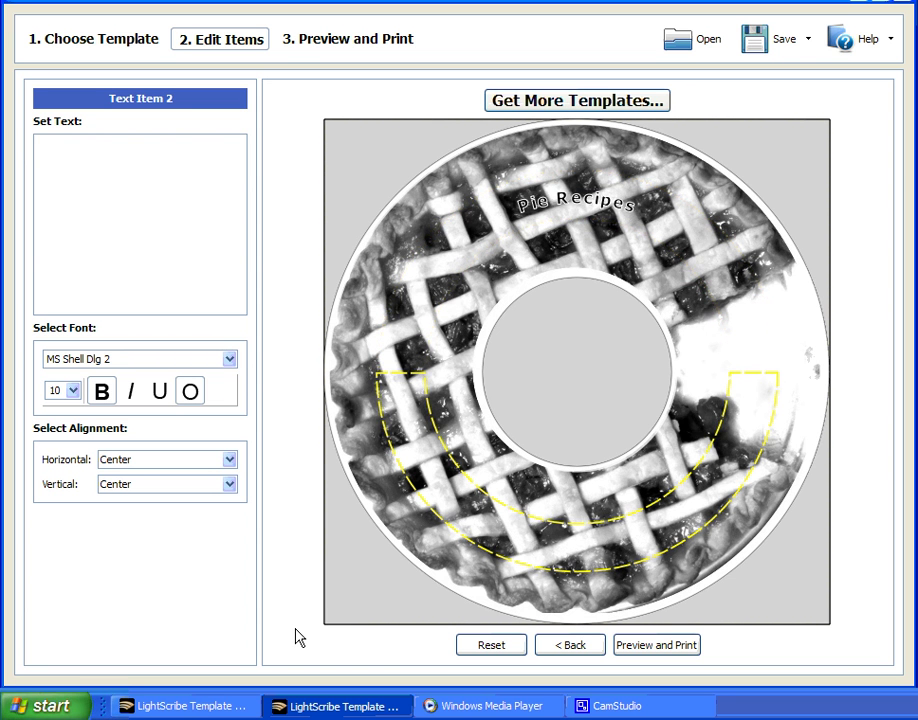